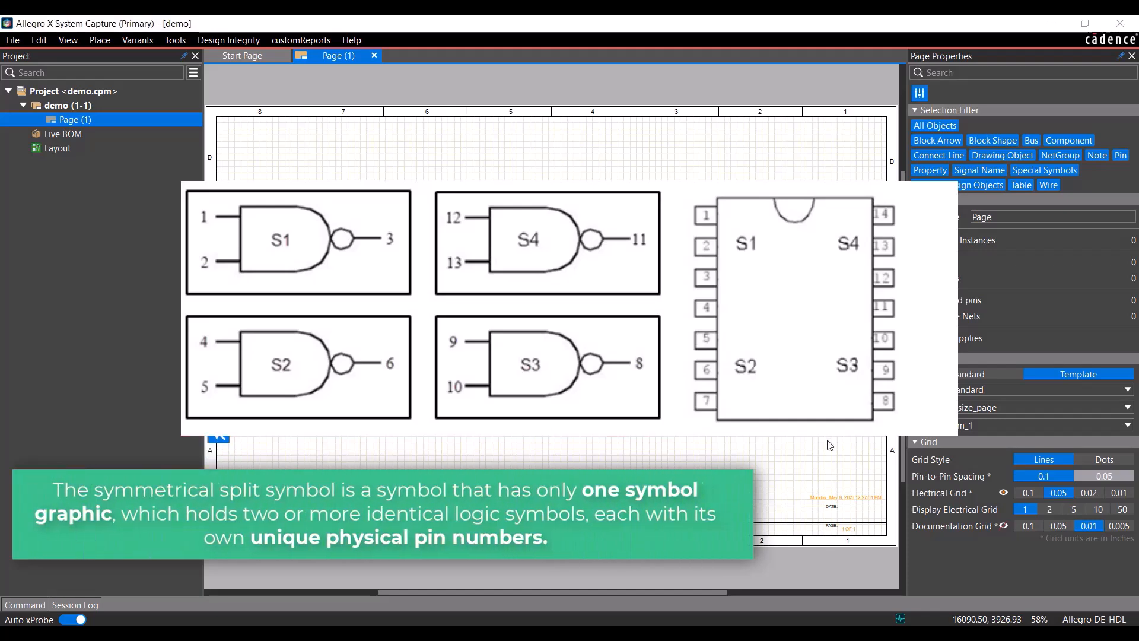
# Show the libraries in the project tree and open the res10k part from newlib
pyautogui.click(192, 74)
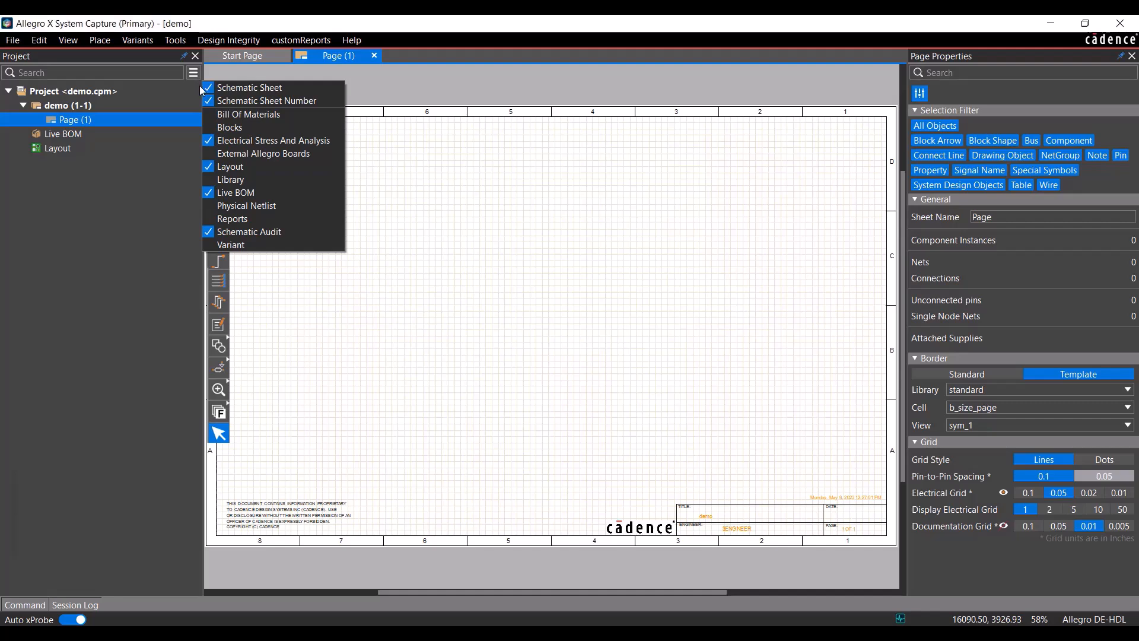
pyautogui.click(238, 179)
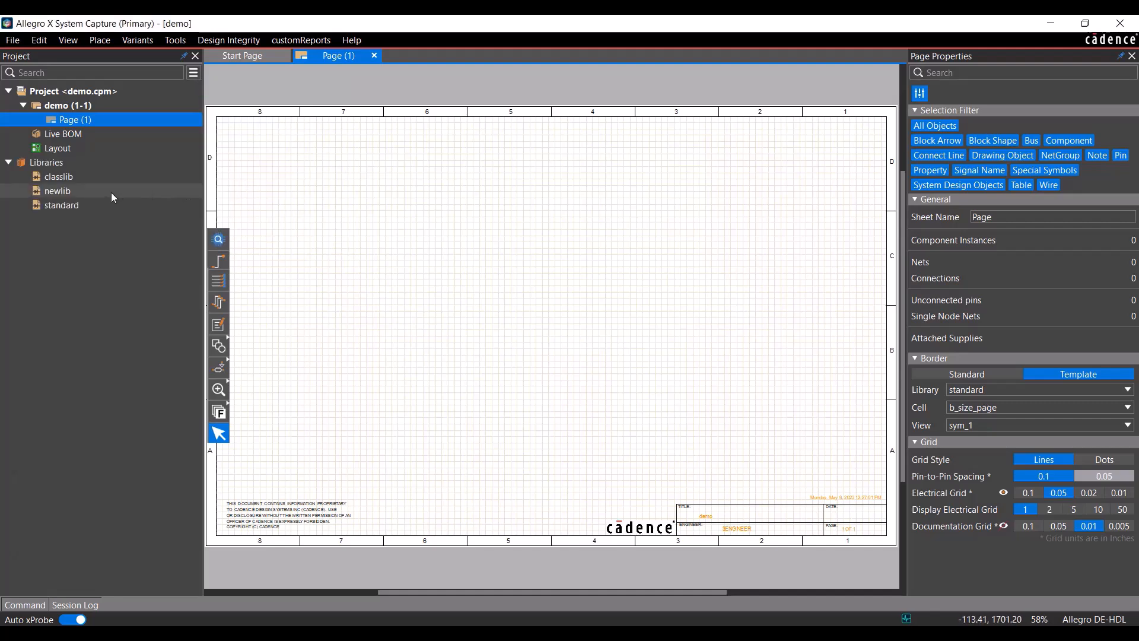
pyautogui.doubleClick(112, 192)
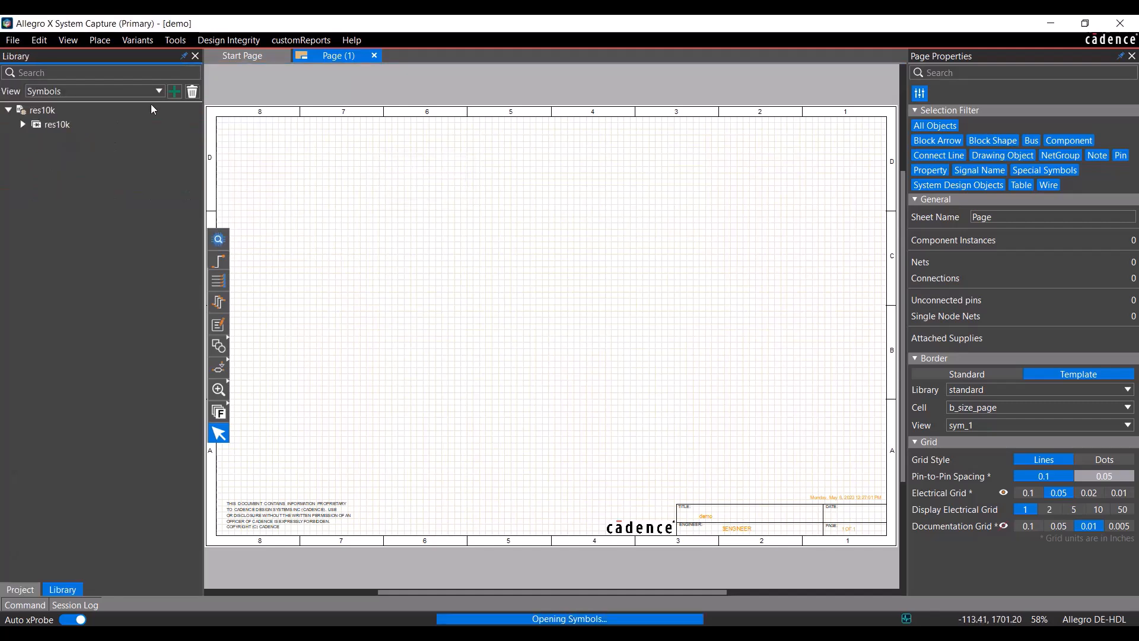
pyautogui.doubleClick(161, 124)
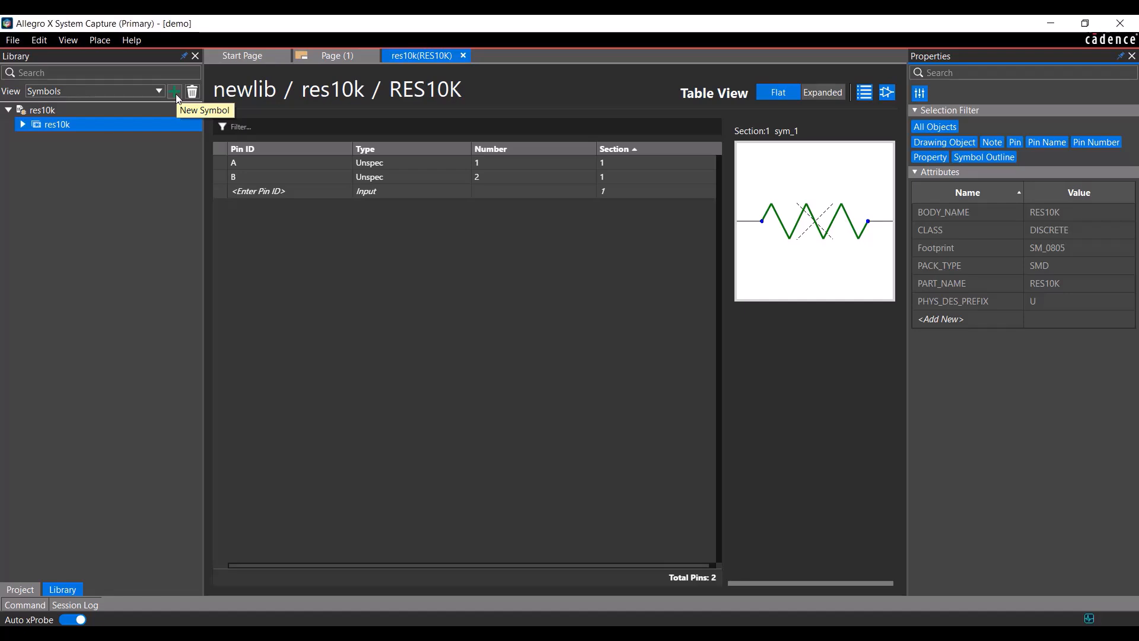
# Create a new schematic model named 74ls00 in newlib and expand it in the library tree down to sym_1
pyautogui.click(175, 93)
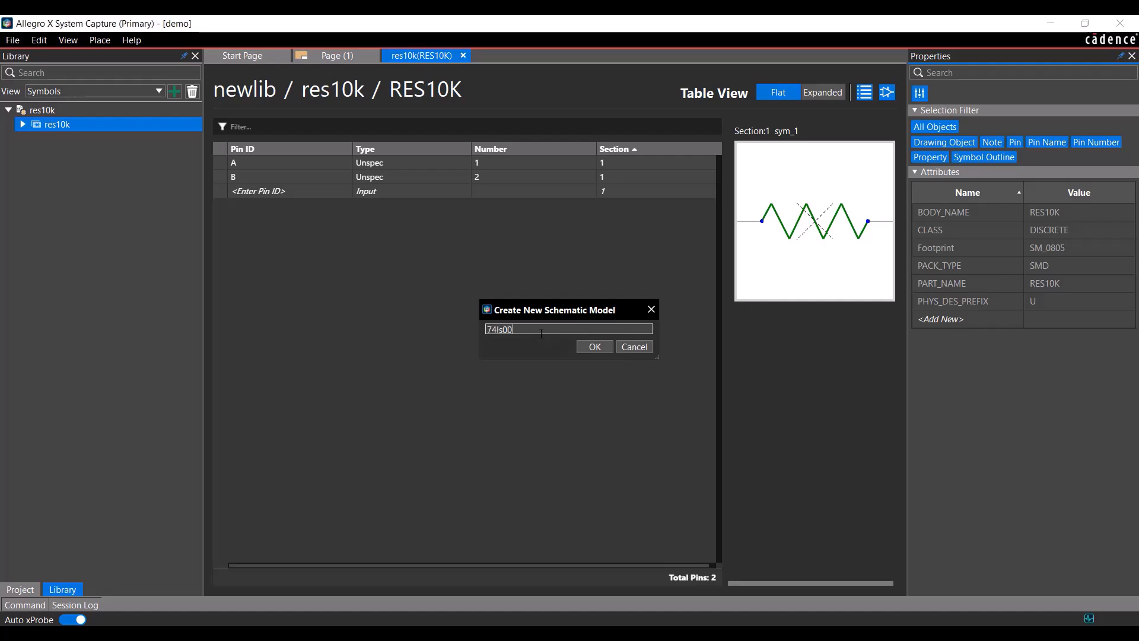
pyautogui.click(605, 350)
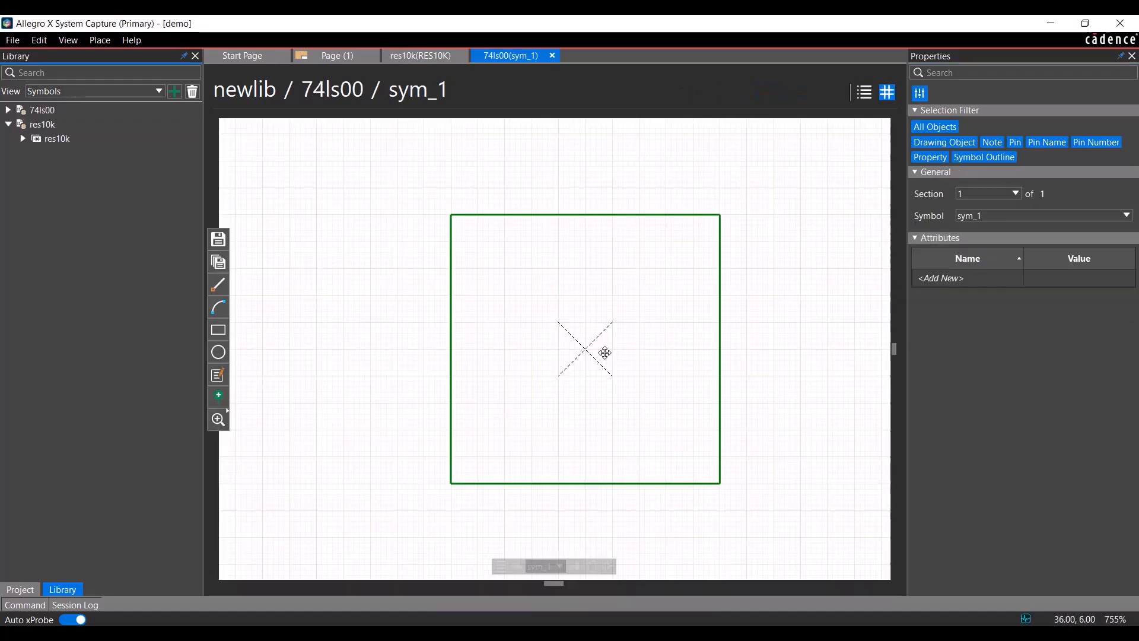
pyautogui.click(8, 111)
pyautogui.click(23, 124)
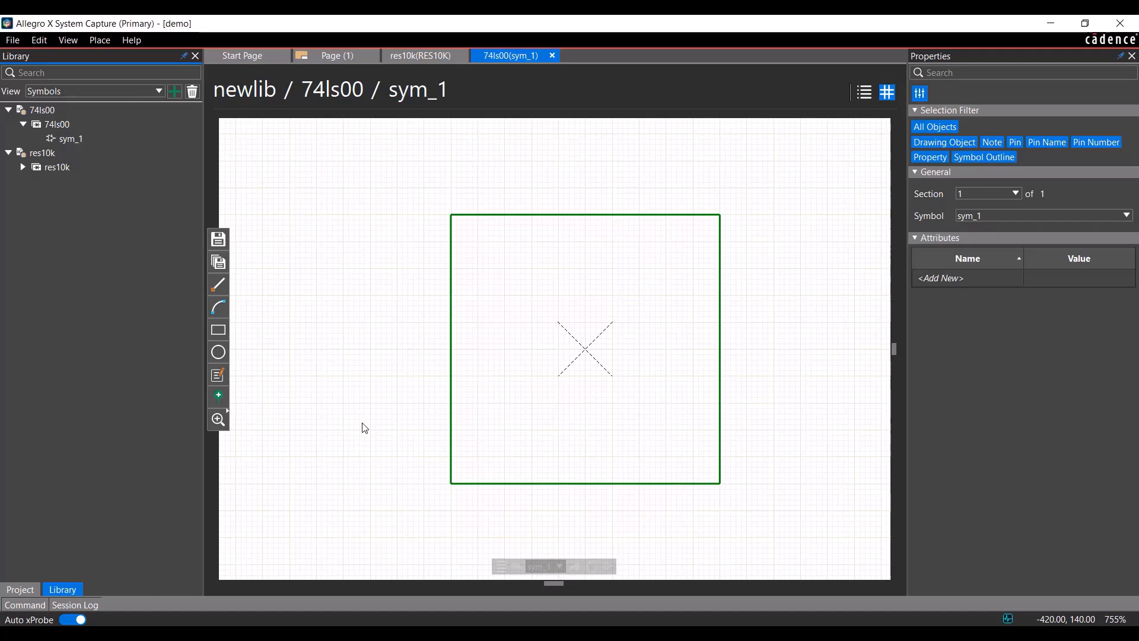
# Set the symbol grid style to Dots
pyautogui.rightClick(780, 179)
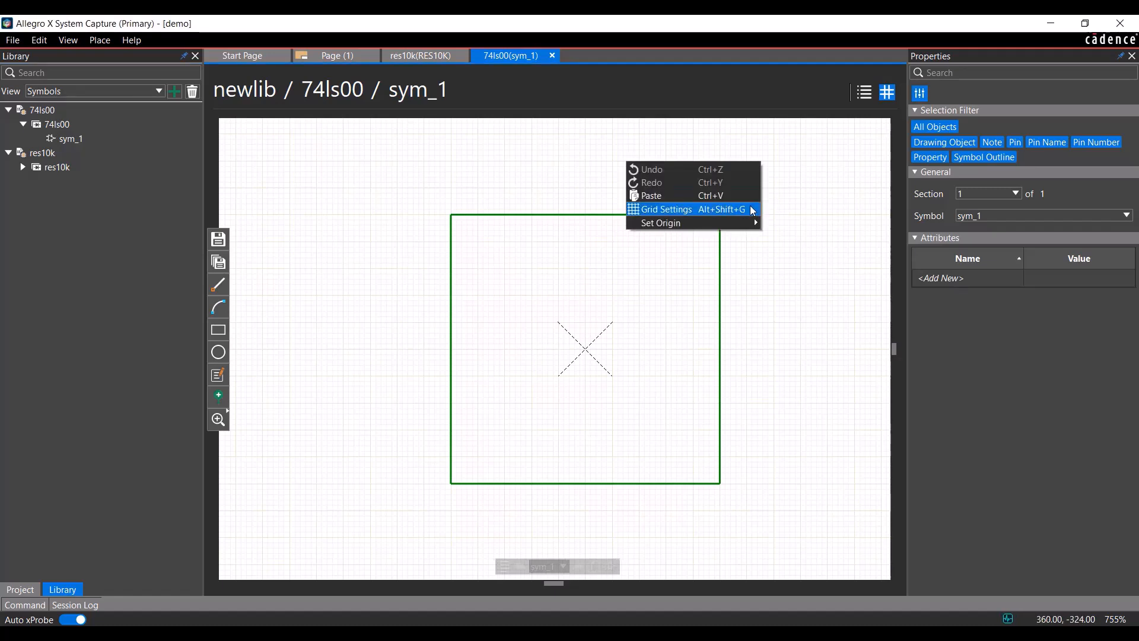
pyautogui.click(752, 210)
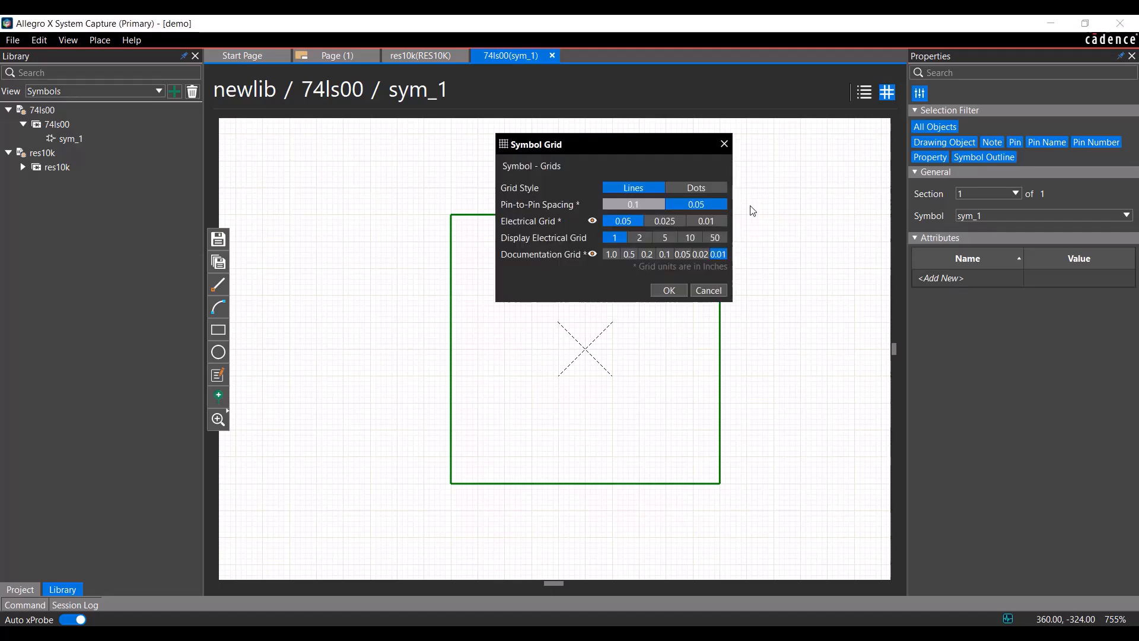
pyautogui.click(686, 188)
pyautogui.click(668, 290)
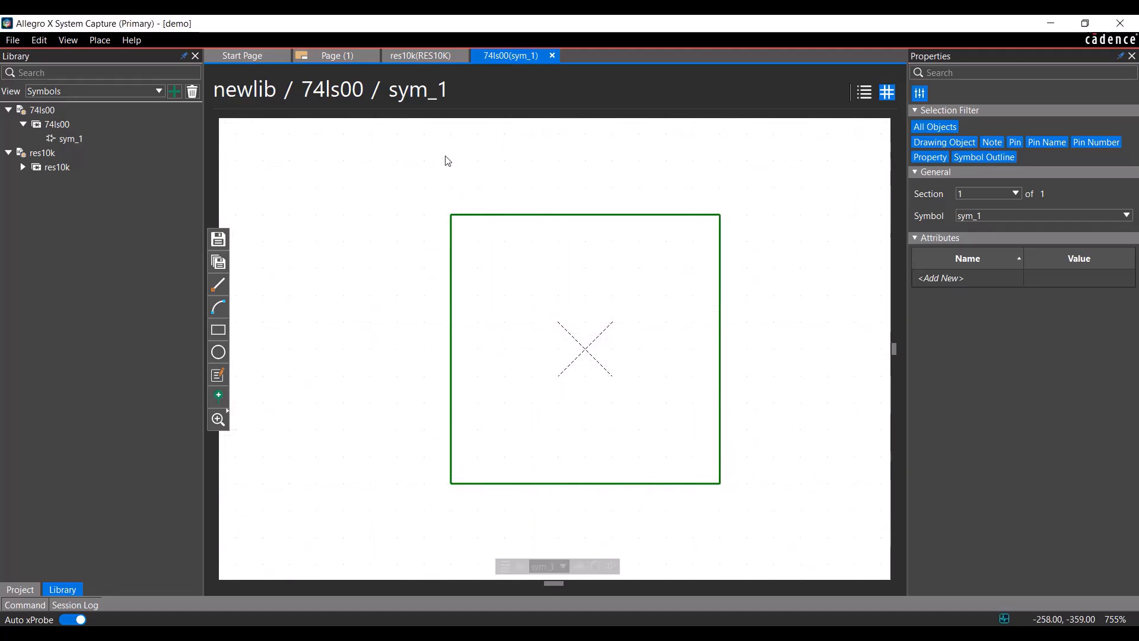
# Set the grid line color to black in the system preferences
pyautogui.click(39, 39)
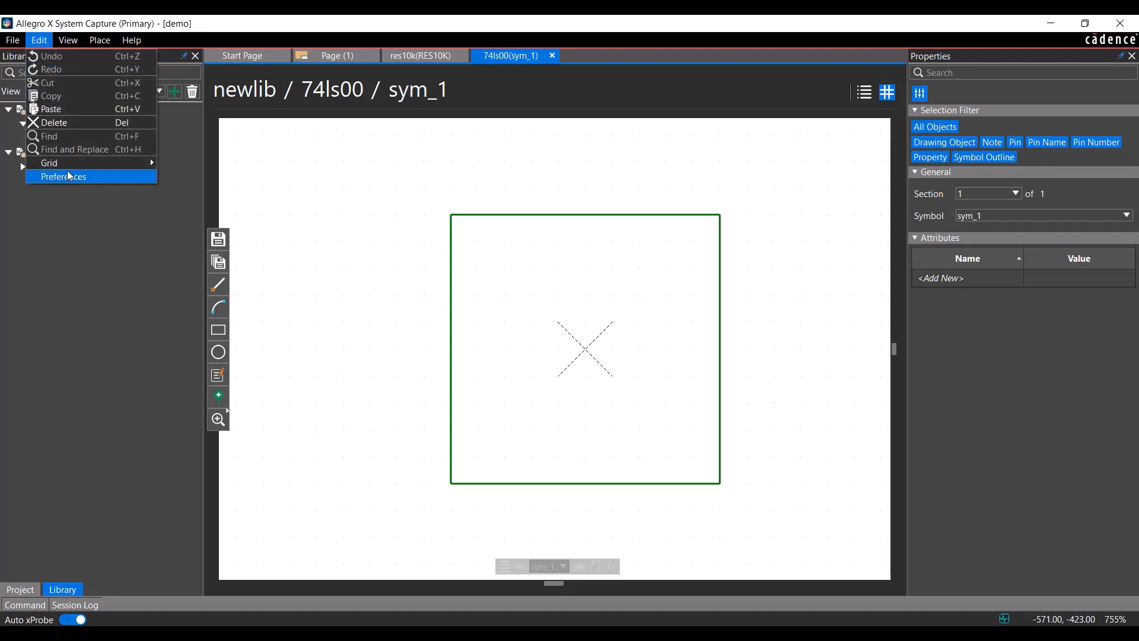
pyautogui.click(75, 179)
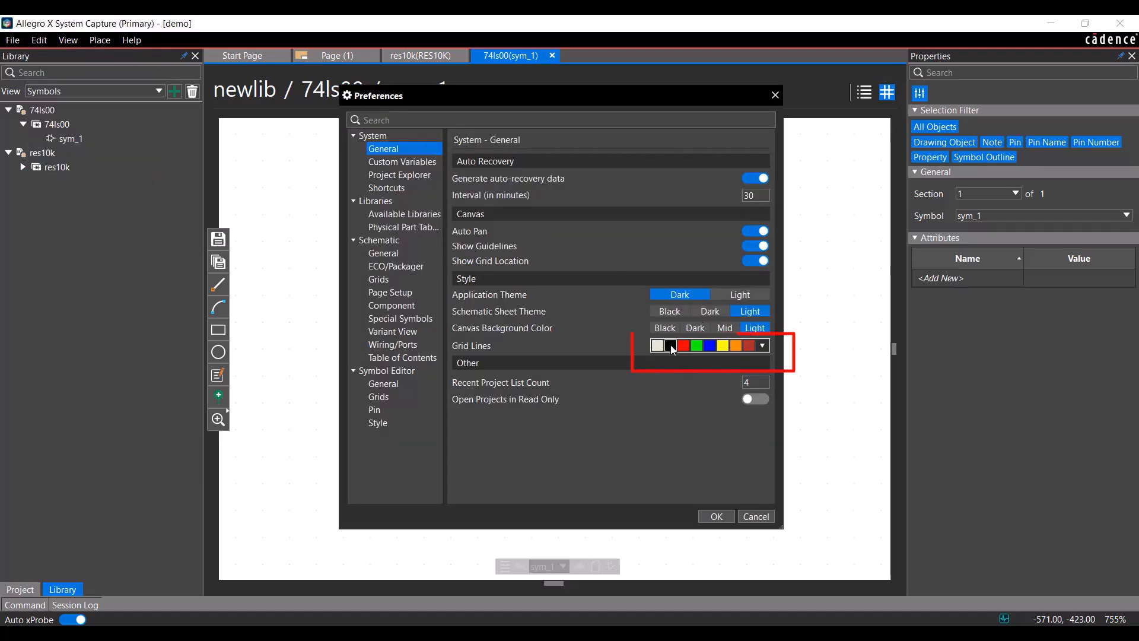
pyautogui.click(721, 520)
pyautogui.click(758, 433)
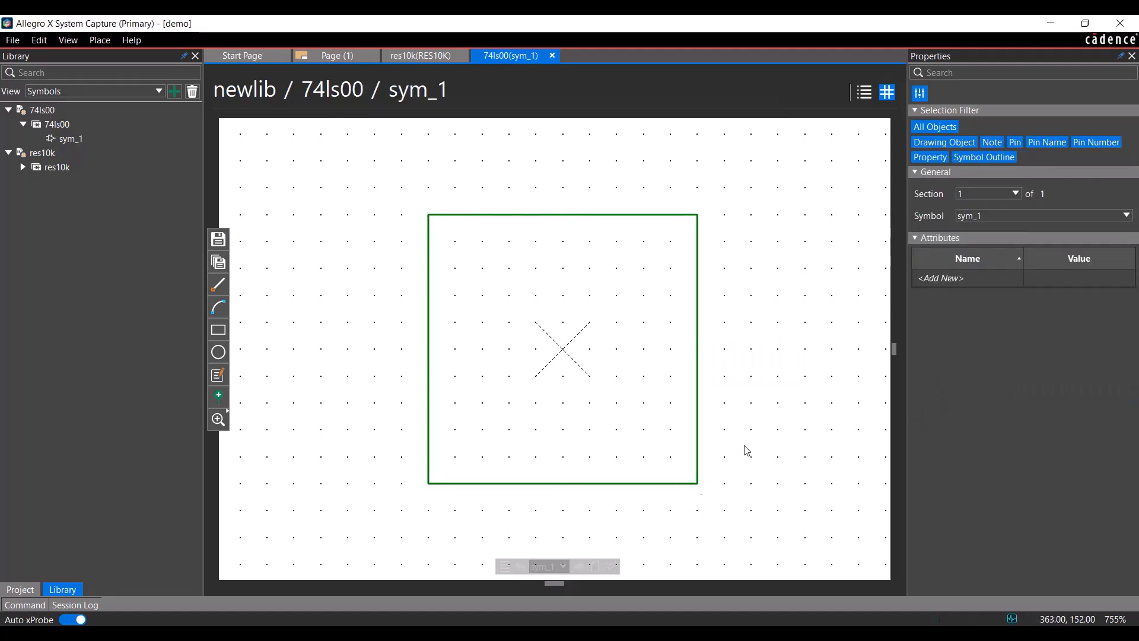
# Change the symbol's green square outline to an invisible outline
pyautogui.click(692, 483)
pyautogui.moveTo(740, 486)
pyautogui.click(830, 505)
pyautogui.click(781, 370)
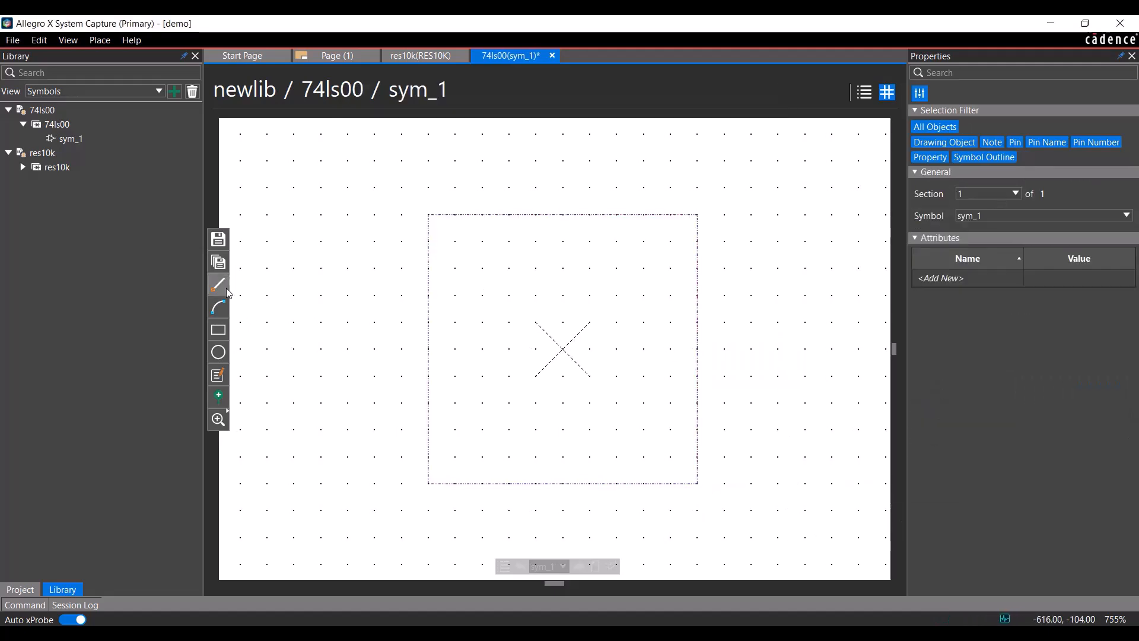
# Draw the gate body's upper, left and lower edges with connected lines, making the horizontal ones about 250 units long
pyautogui.click(100, 41)
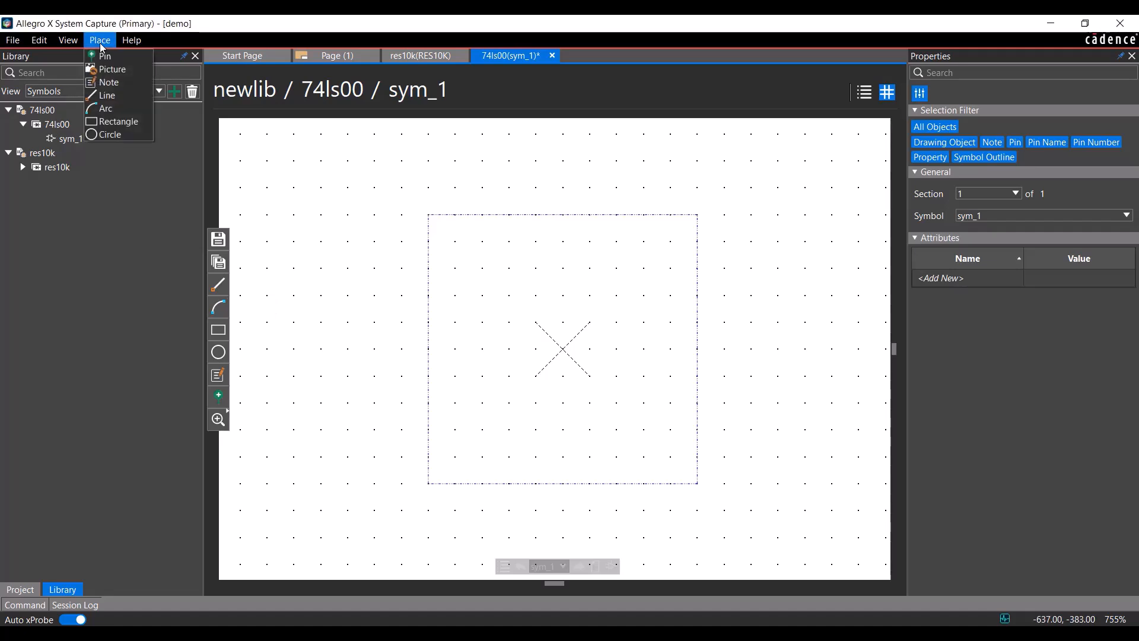
pyautogui.click(107, 95)
pyautogui.click(539, 214)
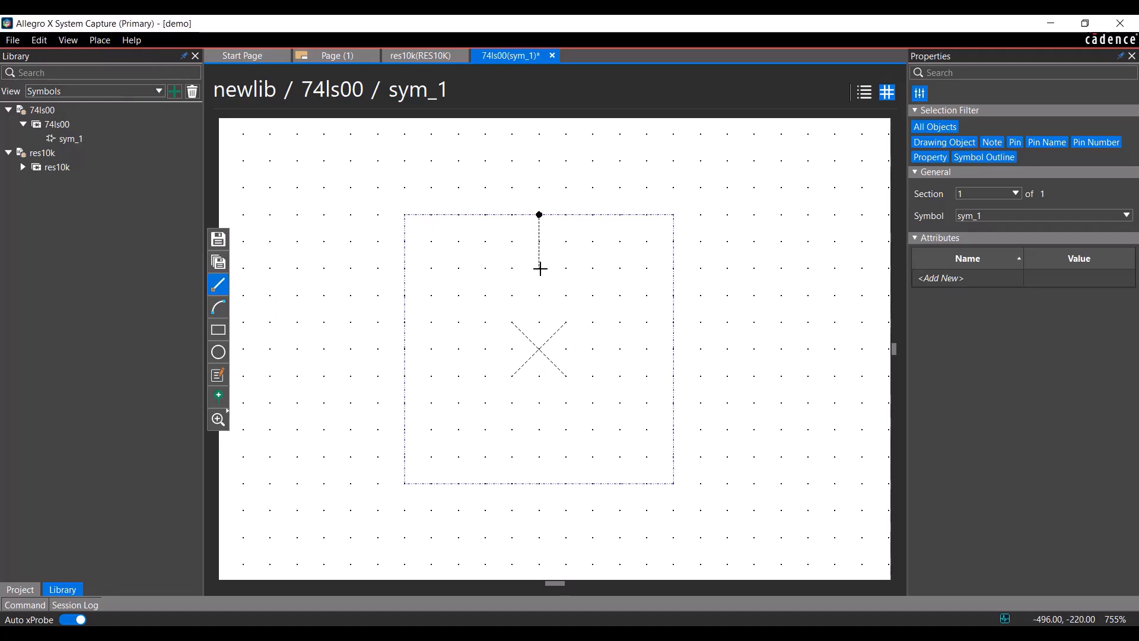
pyautogui.click(540, 269)
pyautogui.click(405, 268)
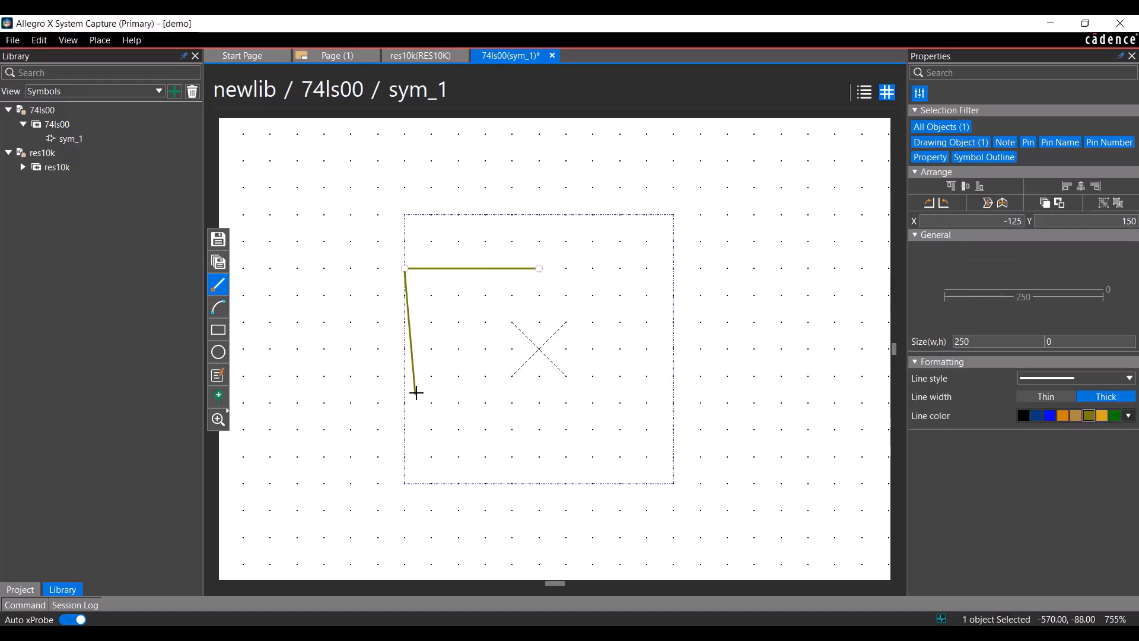
pyautogui.click(404, 428)
pyautogui.doubleClick(539, 429)
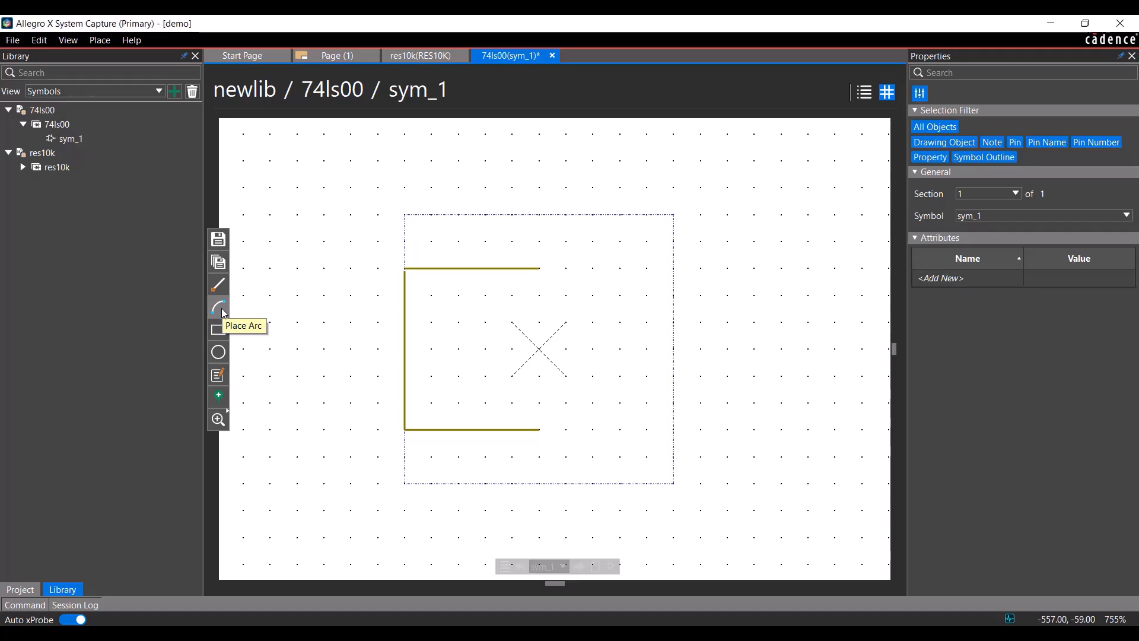
# Close the gate body with a semicircular arc joining the free ends of the upper and lower lines
pyautogui.click(100, 41)
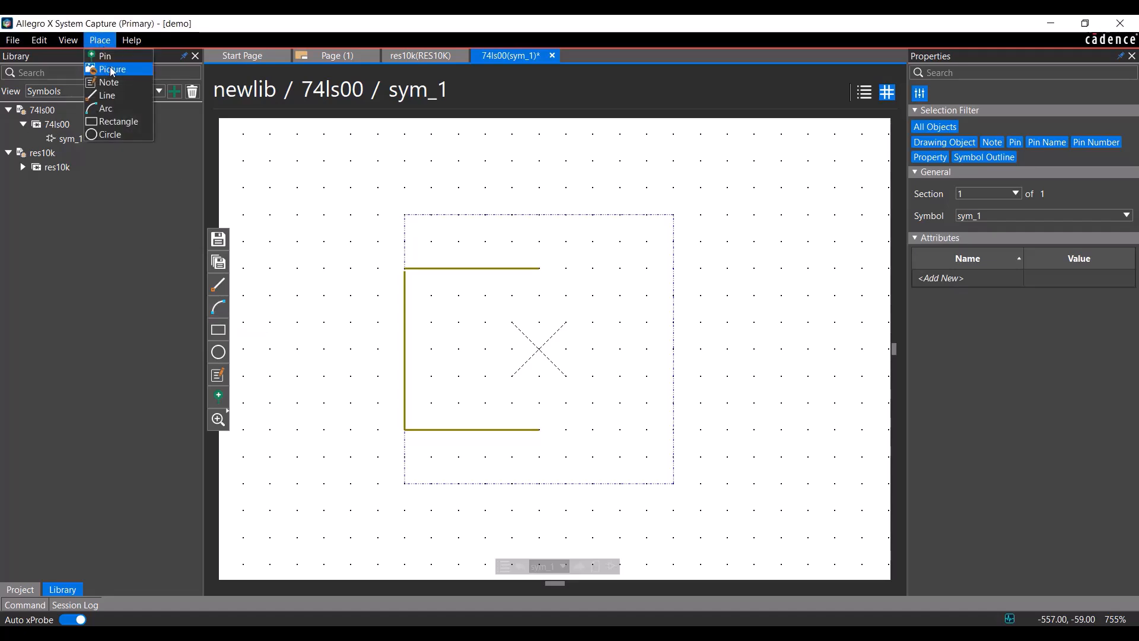
pyautogui.click(106, 109)
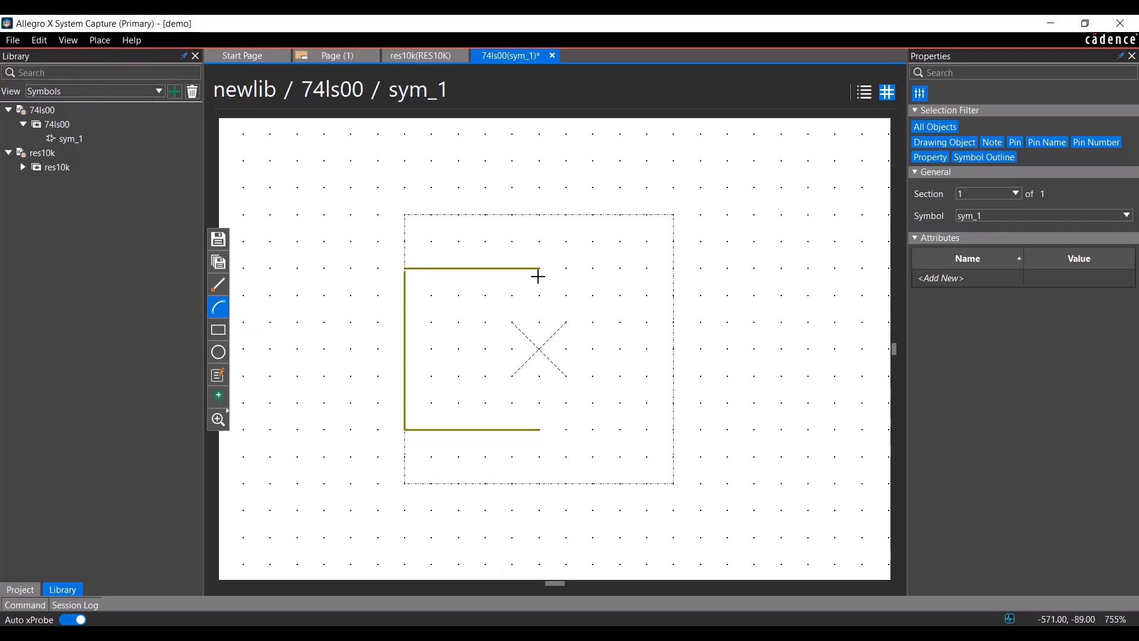
pyautogui.click(539, 268)
pyautogui.click(540, 429)
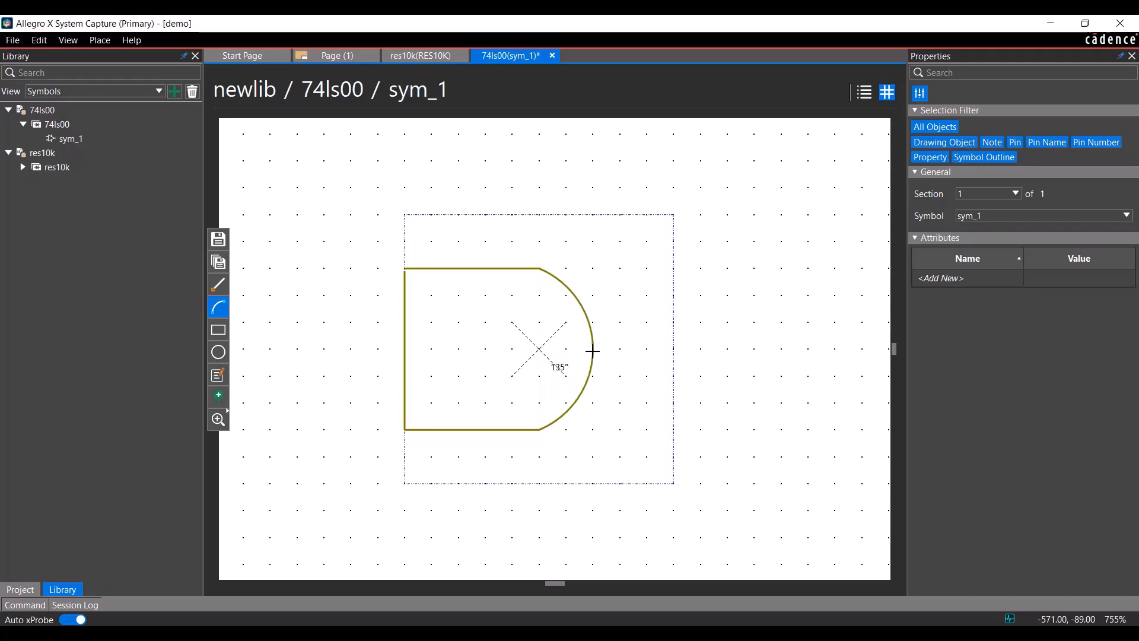
pyautogui.click(619, 344)
# Shrink the symbol outline so it fits tightly around the gate body
pyautogui.click(673, 483)
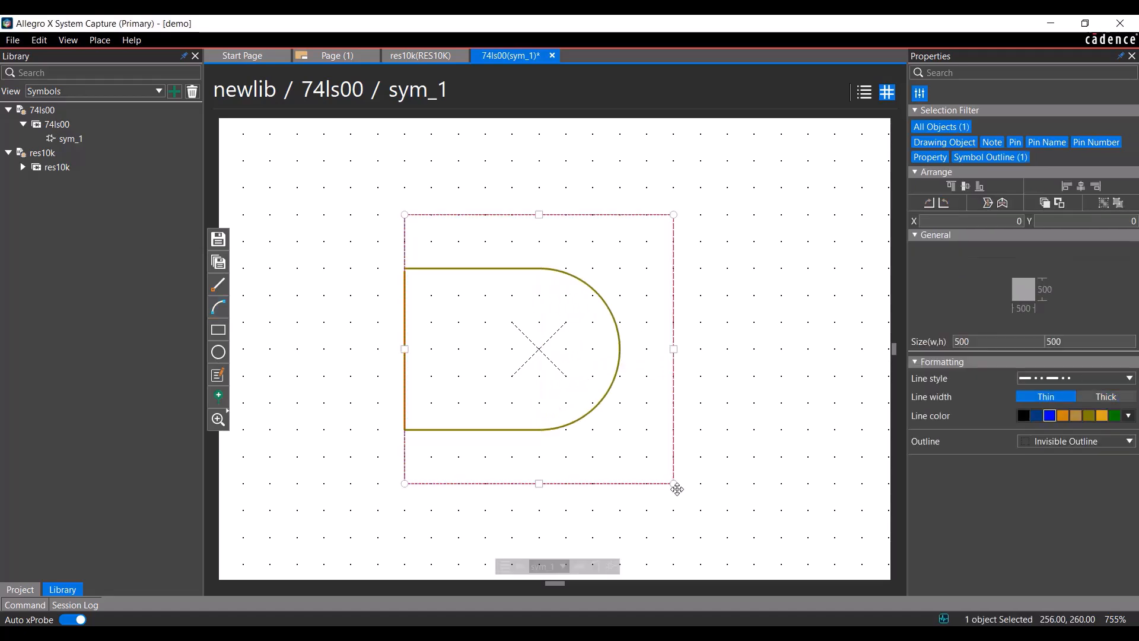
pyautogui.moveTo(673, 483); pyautogui.dragTo(621, 436)
pyautogui.moveTo(620, 214); pyautogui.dragTo(611, 259)
pyautogui.click(663, 261)
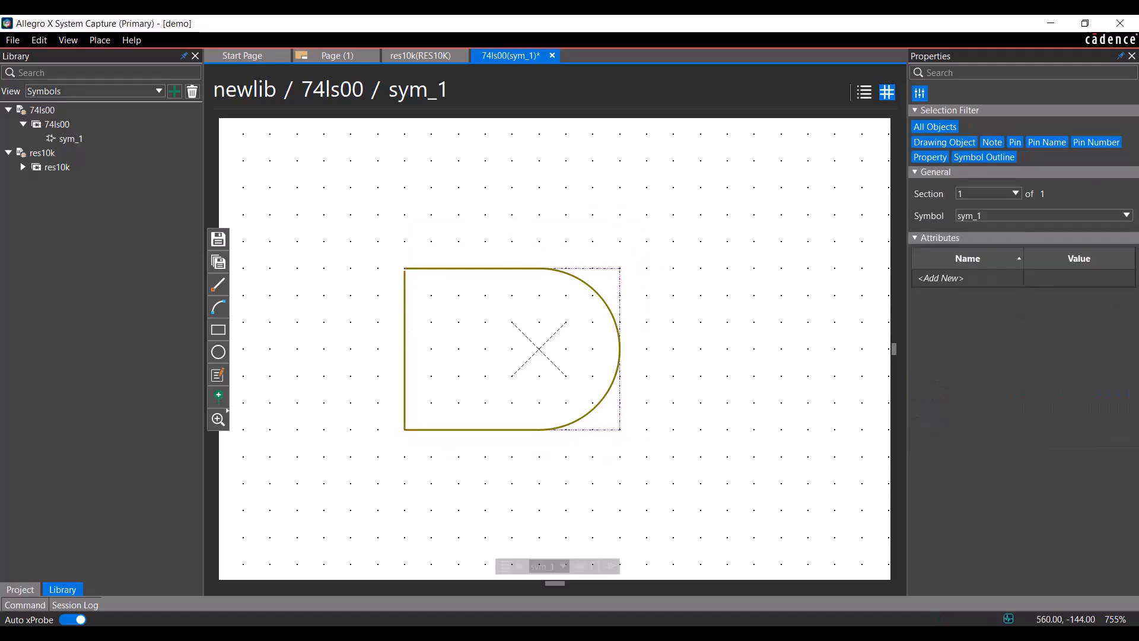
# Define a scalar pin for placement with name A, number 1, type Input and shape Line
pyautogui.click(99, 40)
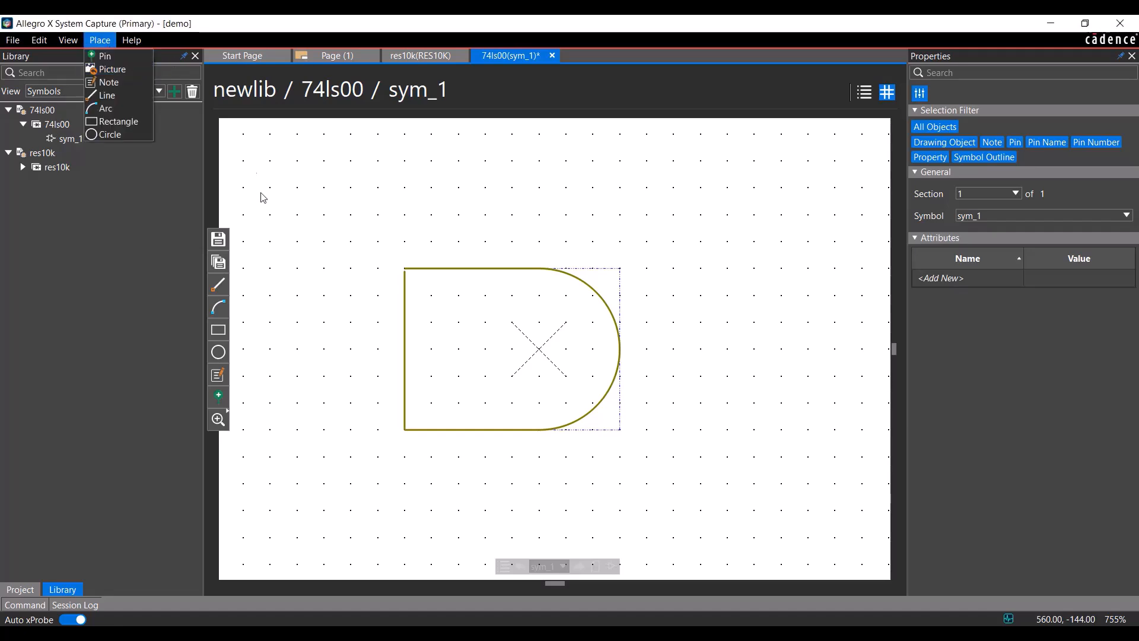
pyautogui.click(276, 250)
pyautogui.click(222, 402)
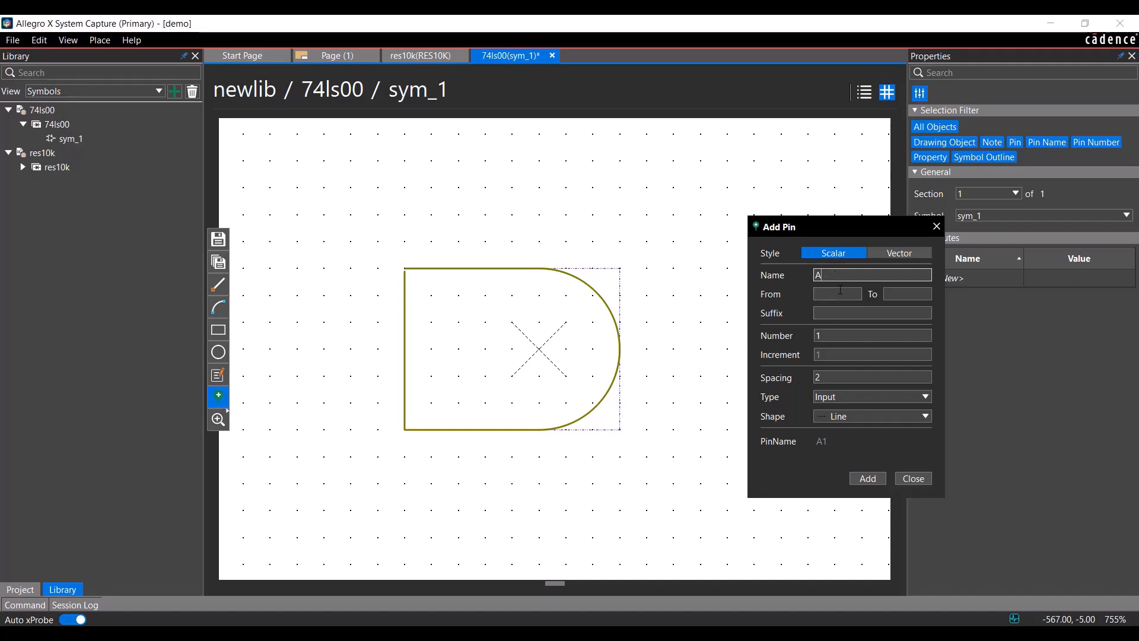
pyautogui.click(844, 335)
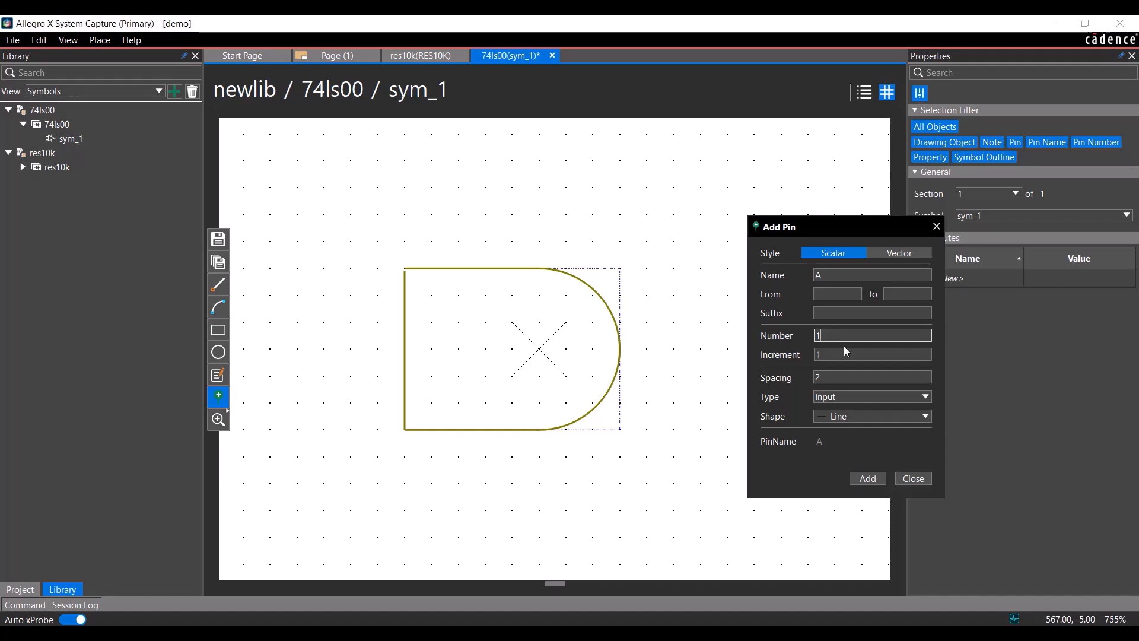
pyautogui.click(889, 396)
pyautogui.click(867, 408)
pyautogui.click(858, 416)
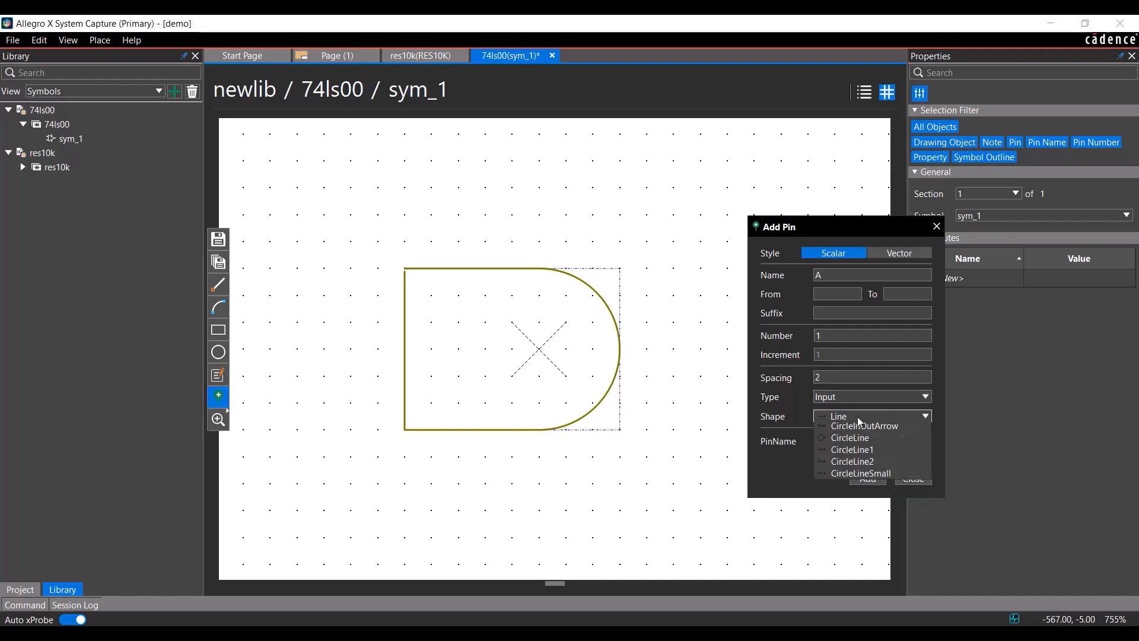
pyautogui.click(856, 426)
pyautogui.click(868, 478)
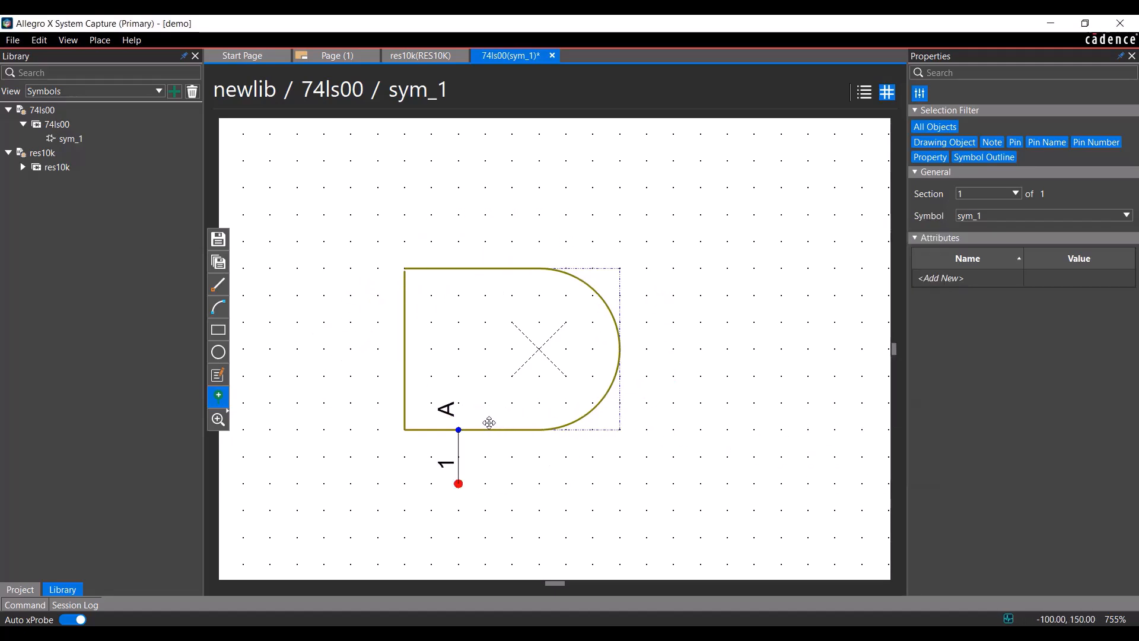
# Place pins 1 and 2 on the gate's straight left edge and pin 3 at the middle of its arc
pyautogui.click(432, 301)
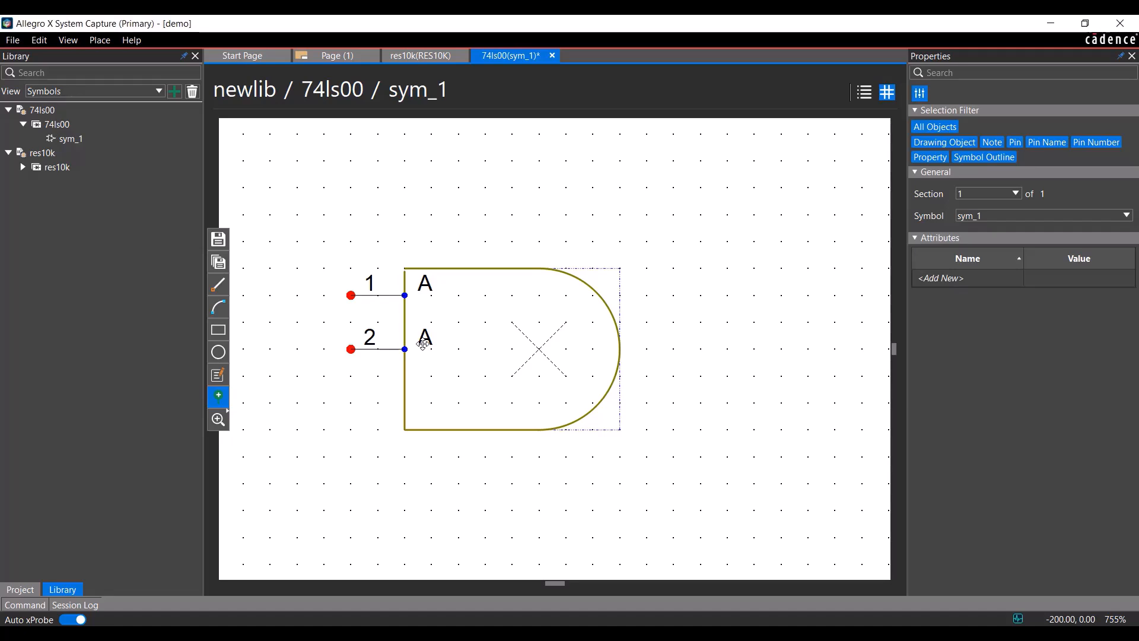
pyautogui.click(424, 404)
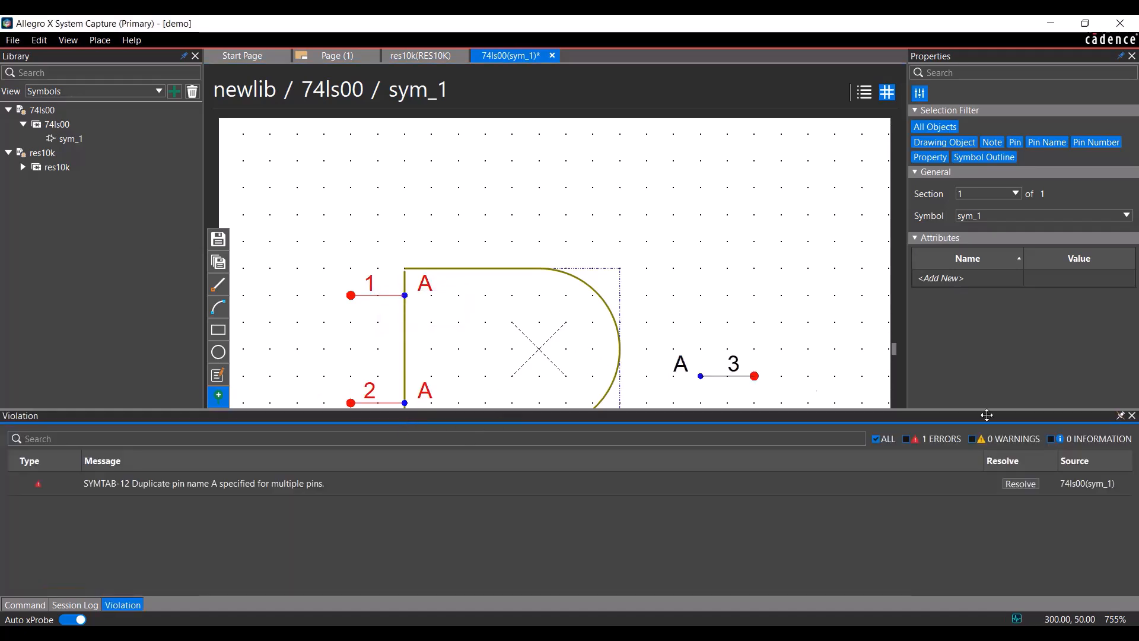
pyautogui.click(644, 358)
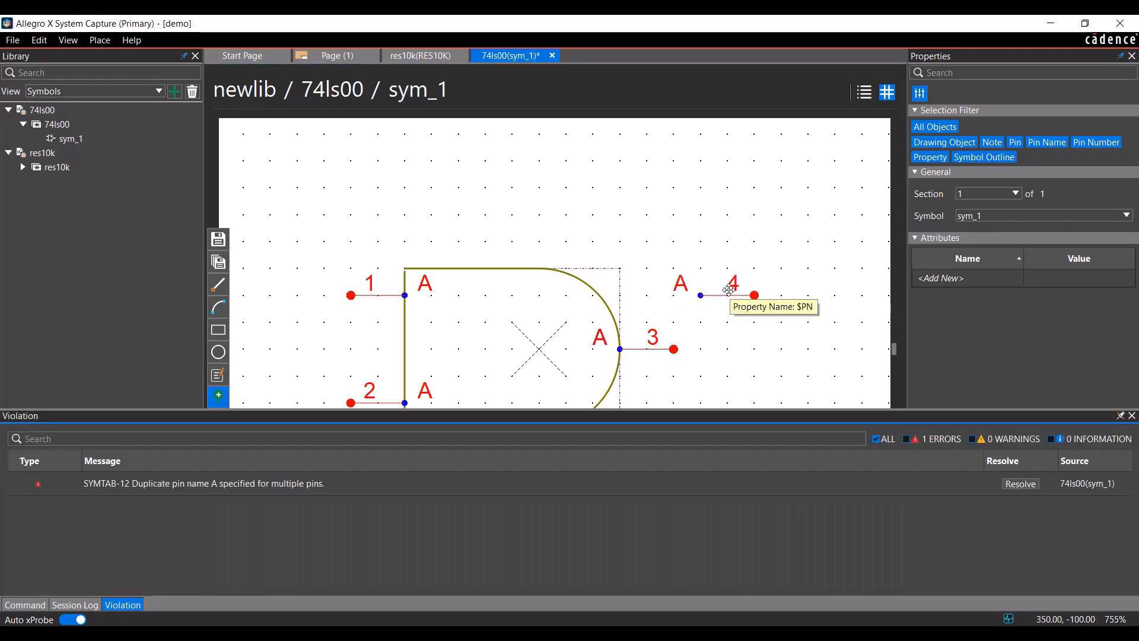
pyautogui.rightClick(703, 209)
pyautogui.click(737, 214)
# Rename pin 2 to B
pyautogui.click(396, 401)
pyautogui.click(1041, 296)
pyautogui.write('B')
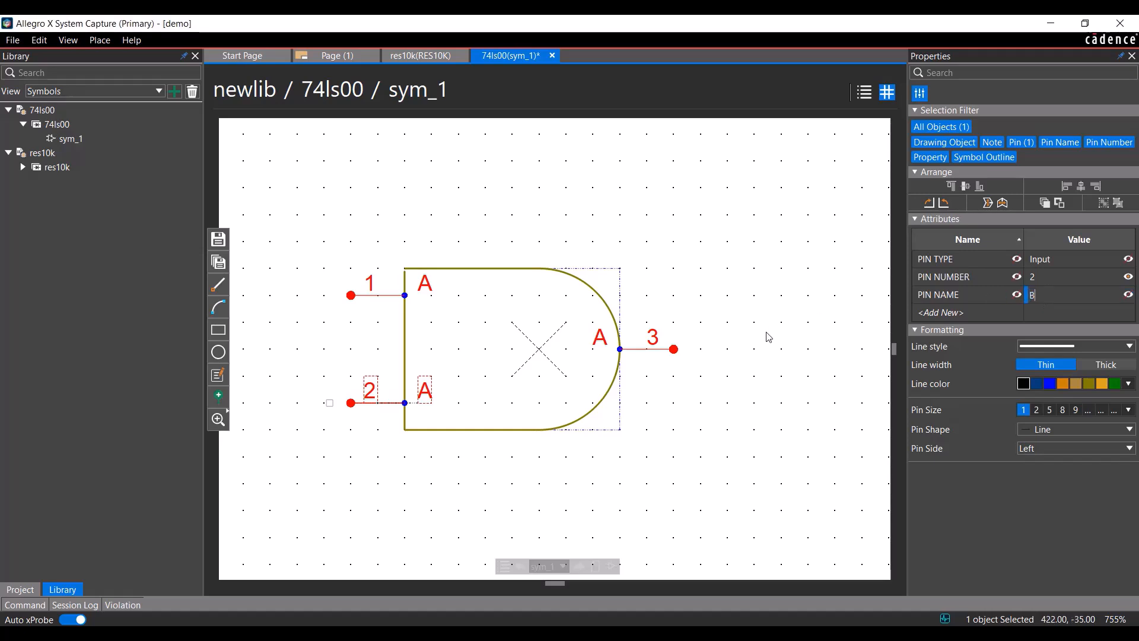
pyautogui.click(766, 332)
# Rename pin 3 to Y and set its pin type to Output
pyautogui.click(642, 349)
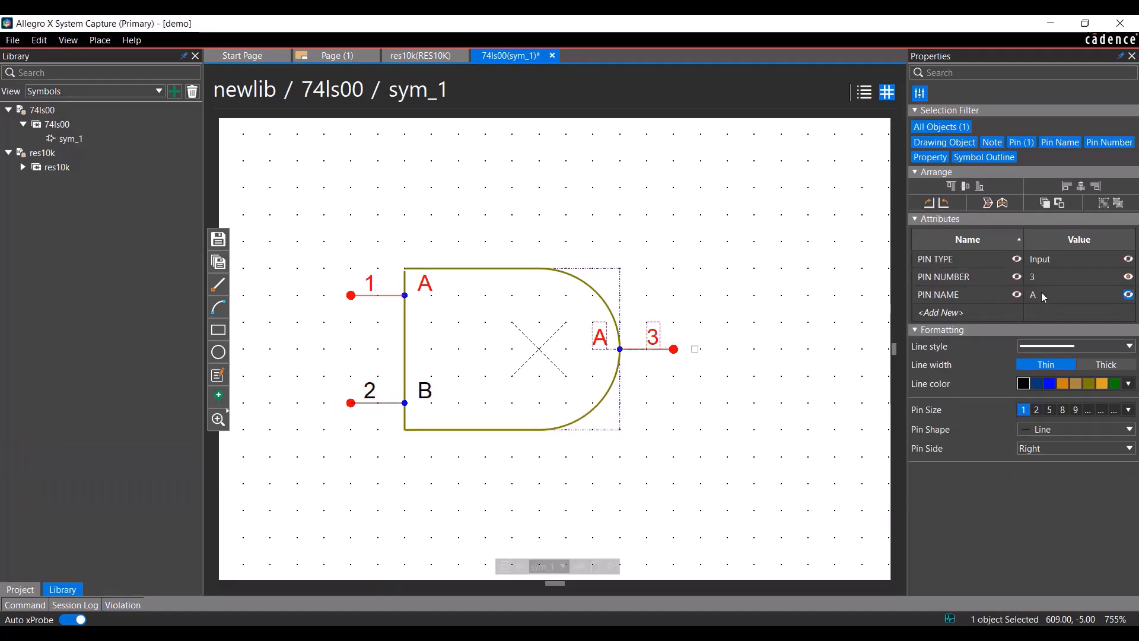
pyautogui.write('Y')
pyautogui.click(1094, 261)
pyautogui.click(1109, 261)
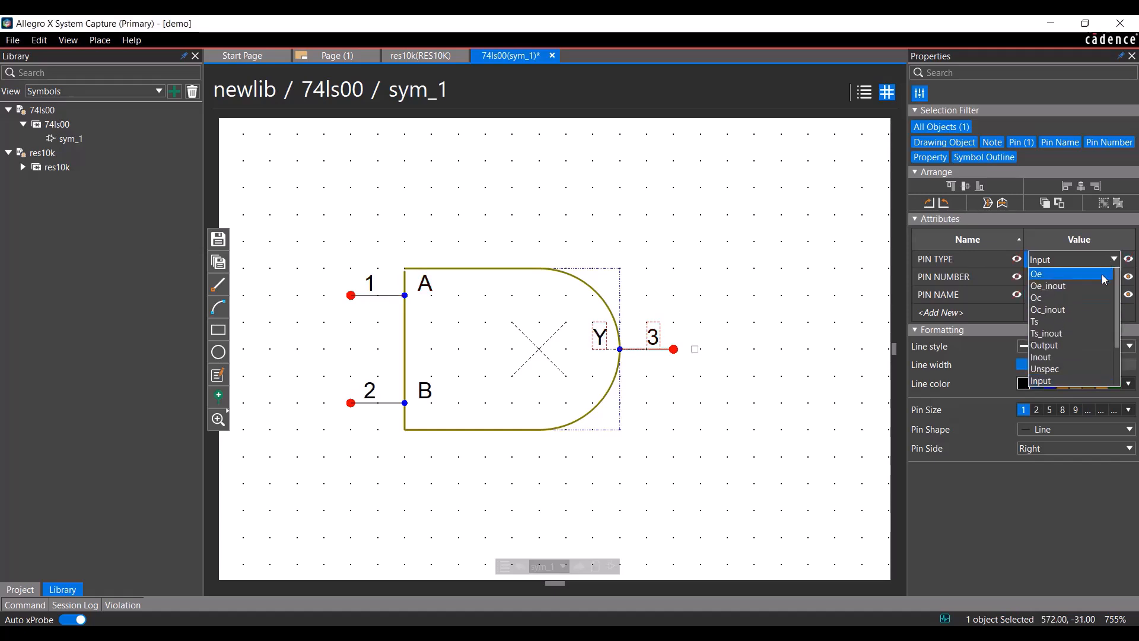
pyautogui.click(1070, 345)
# Change the shape of output pin 3 to CircleLine
pyautogui.click(1059, 430)
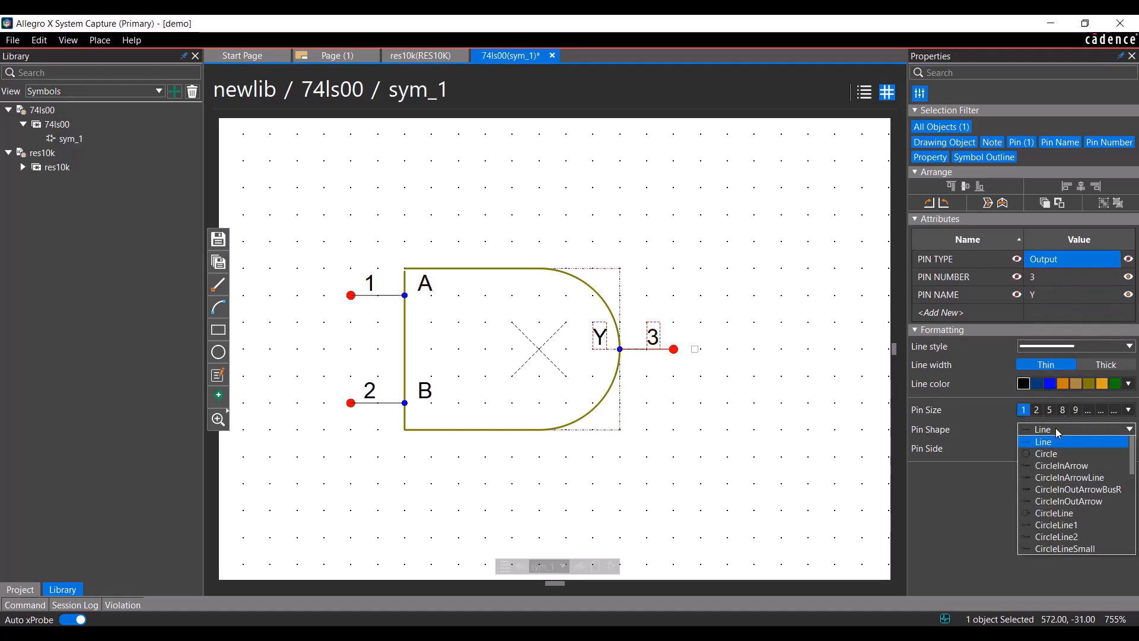
pyautogui.click(1058, 512)
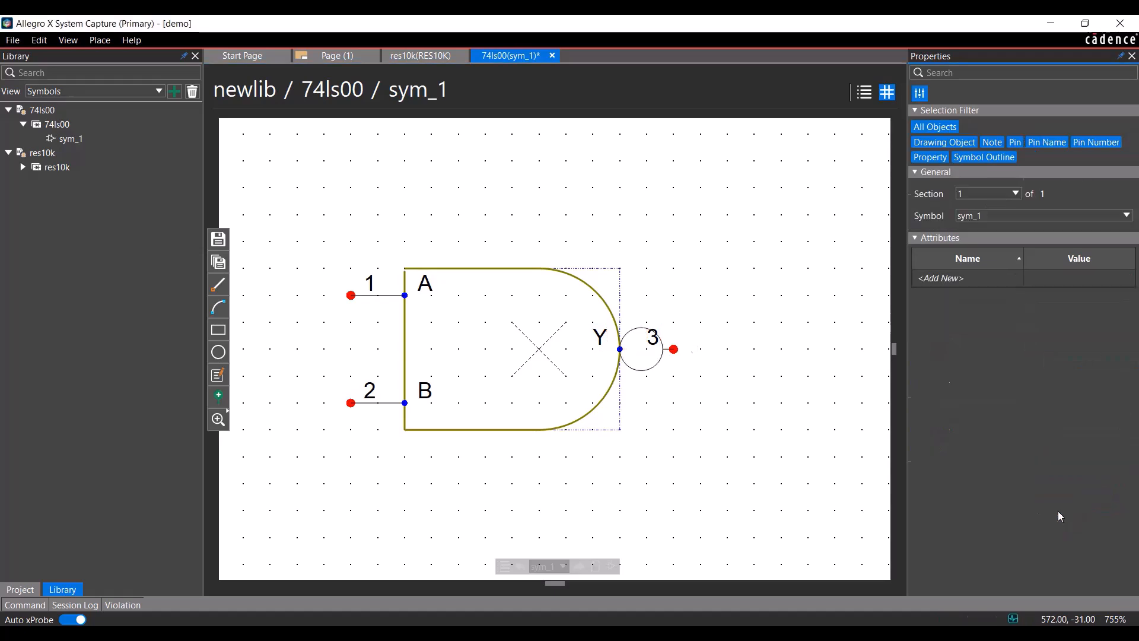
pyautogui.click(729, 359)
# Add a RefDes attribute with the value ? and place it above the gate
pyautogui.click(1059, 277)
pyautogui.write('?')
pyautogui.click(495, 231)
# Add the symbol attributes PART_NUMBER with value 74LS00 and DESCRIPTION with value 2 INPUT NAND GATES
pyautogui.write('PART_NUMBER')
pyautogui.click(1063, 301)
pyautogui.write('74LS00')
pyautogui.press('Return')
pyautogui.click(962, 313)
pyautogui.write('DESCRIPTION')
pyautogui.click(1048, 312)
pyautogui.write('2 INPUT NAND GATES')
pyautogui.press('Return')
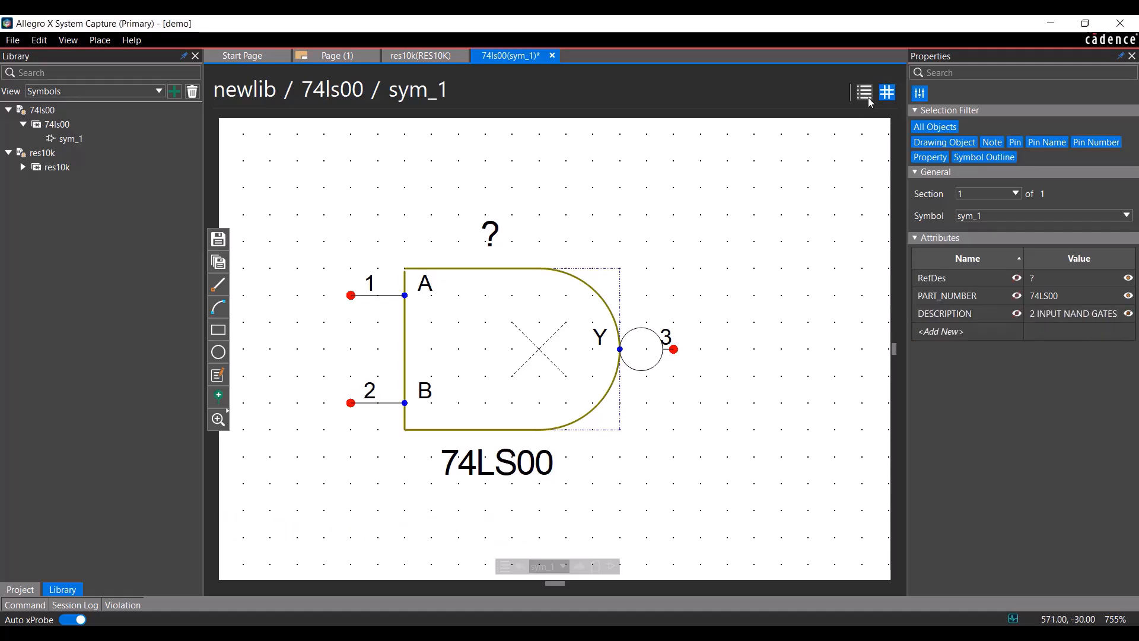
# Add a pin named GND in the symbol's table view, with number 7 and type Ground-Implicit
pyautogui.click(865, 94)
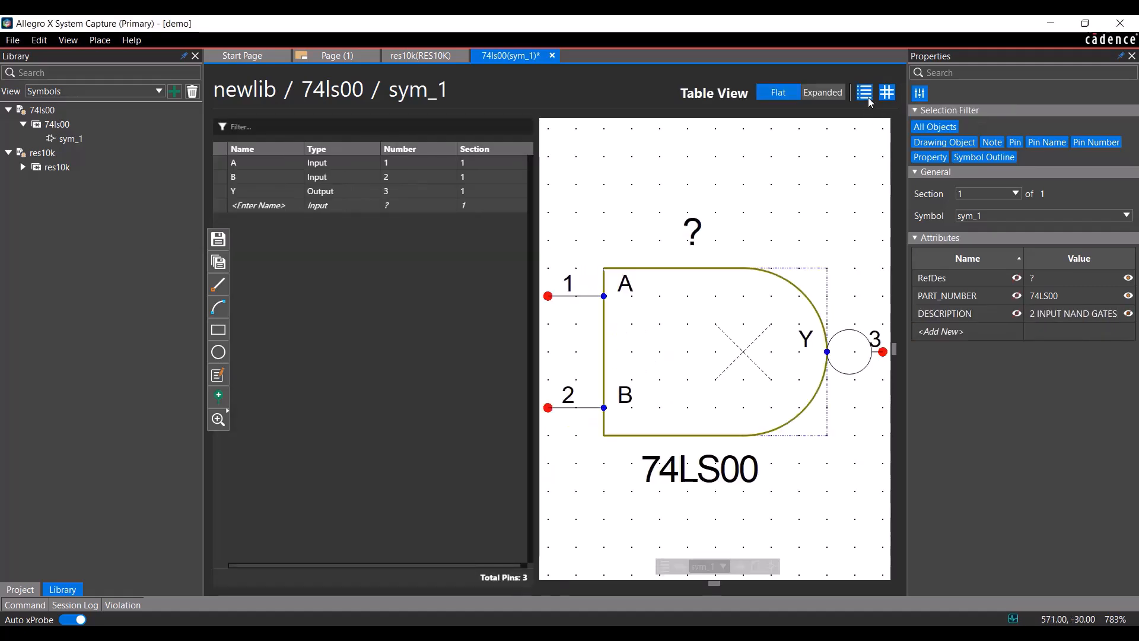
pyautogui.click(291, 209)
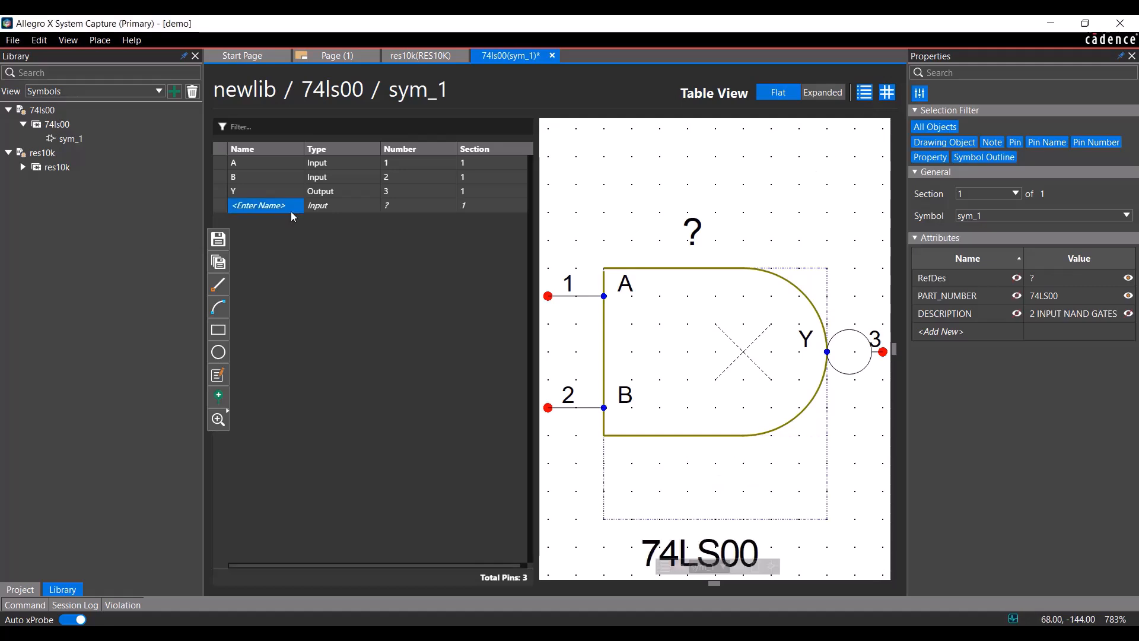
pyautogui.write('GND')
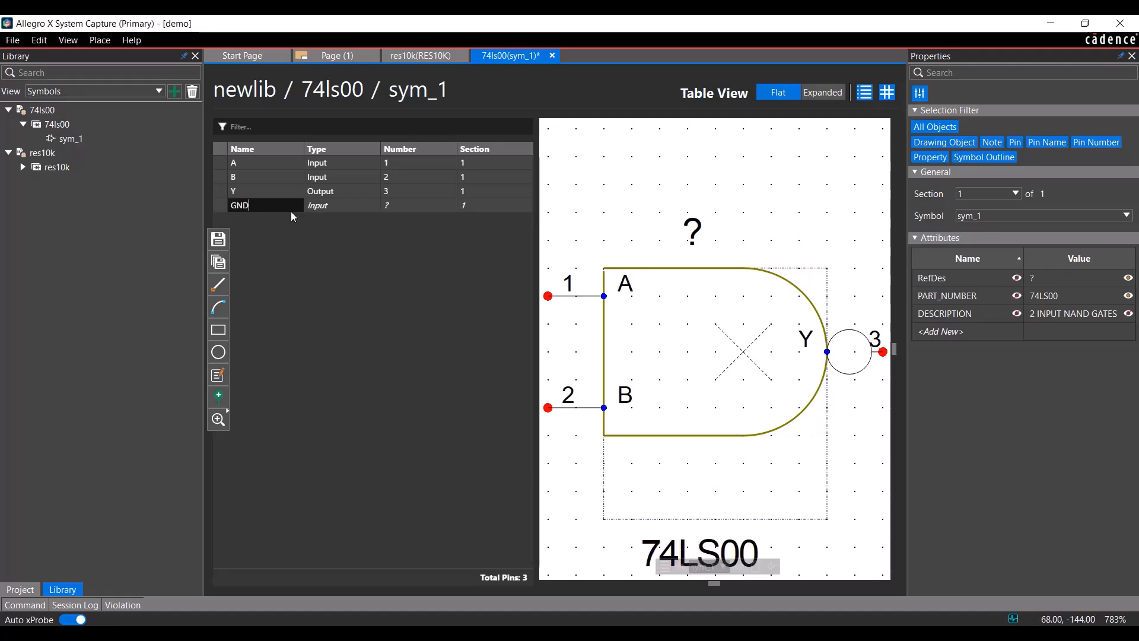
pyautogui.click(413, 204)
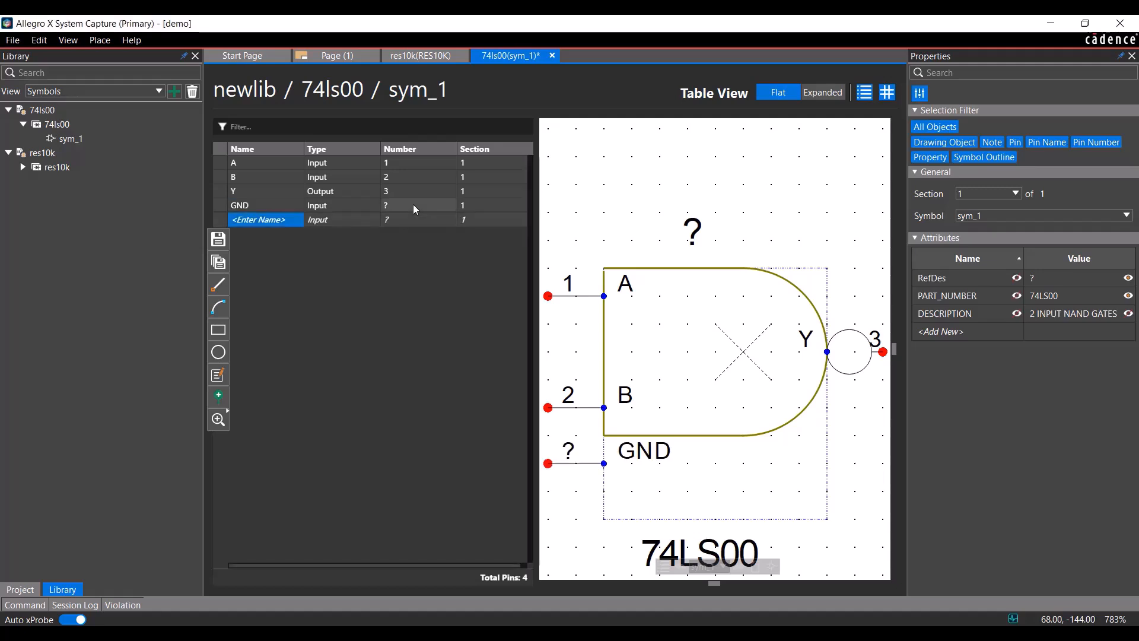
pyautogui.write('7')
pyautogui.click(347, 212)
pyautogui.click(347, 214)
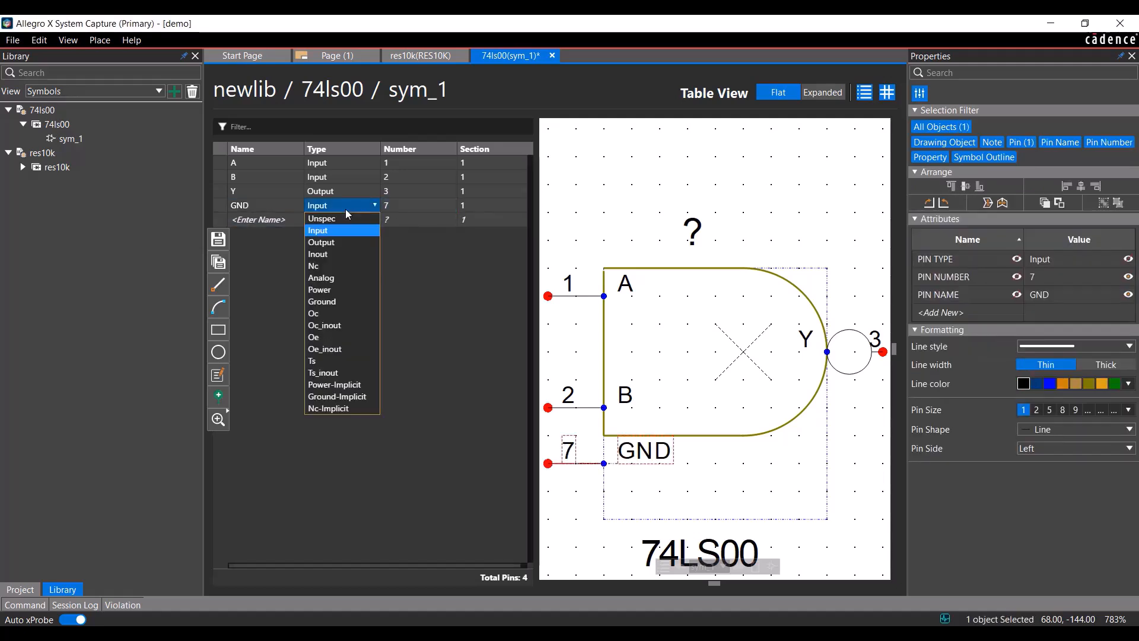
pyautogui.click(365, 397)
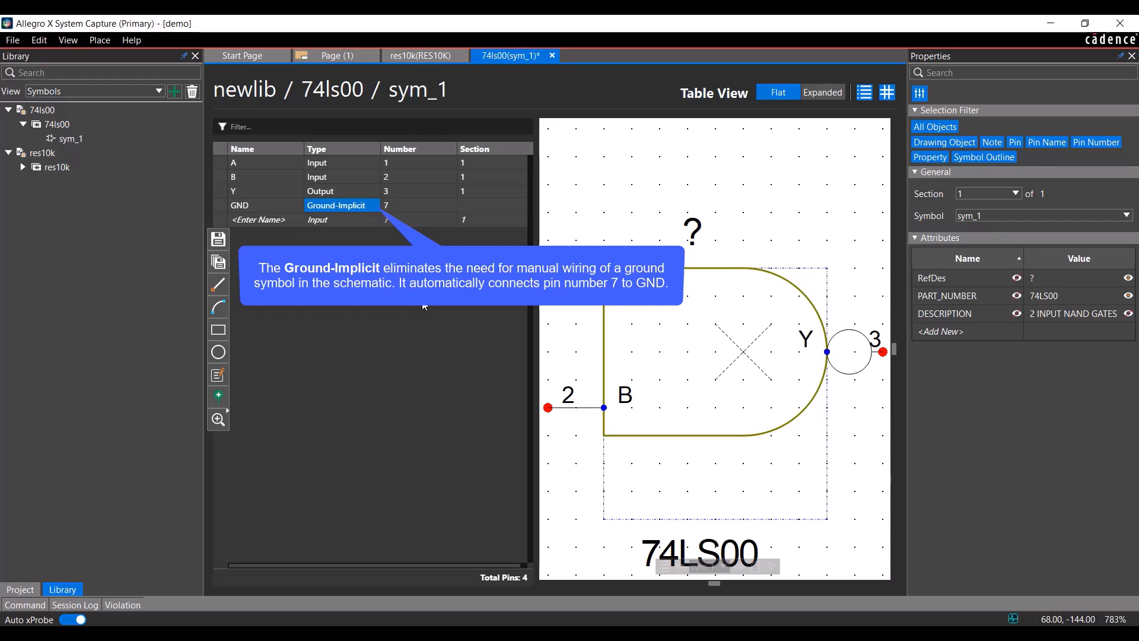
# Add a pin named VCC to the pin table, with number 14 and type Power-Implicit
pyautogui.click(267, 219)
pyautogui.write('V')
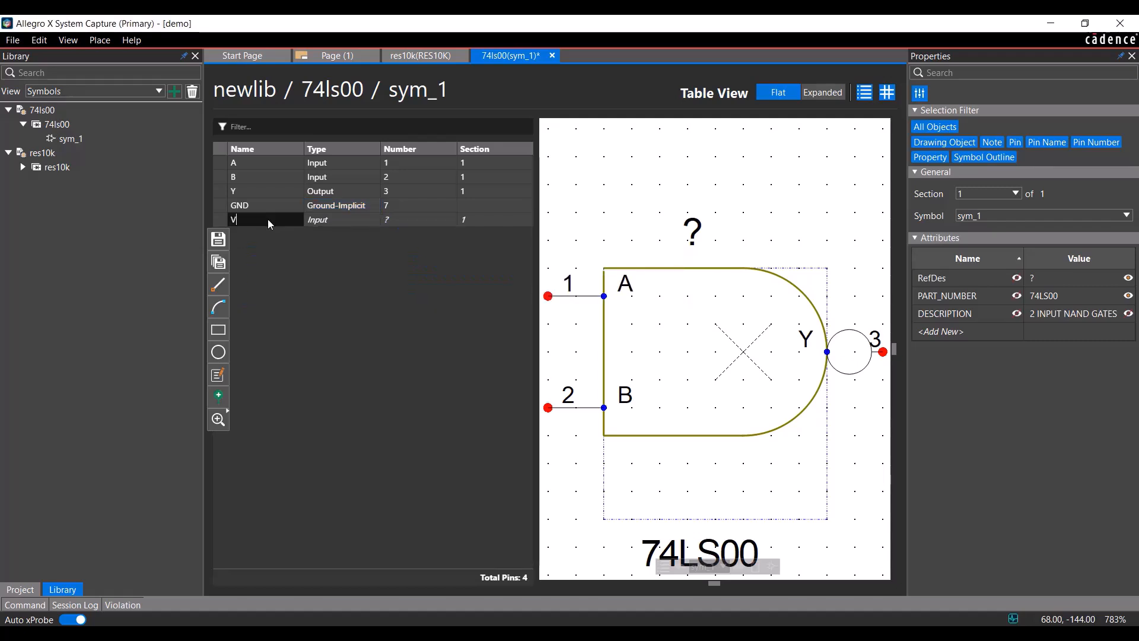
pyautogui.press('Return')
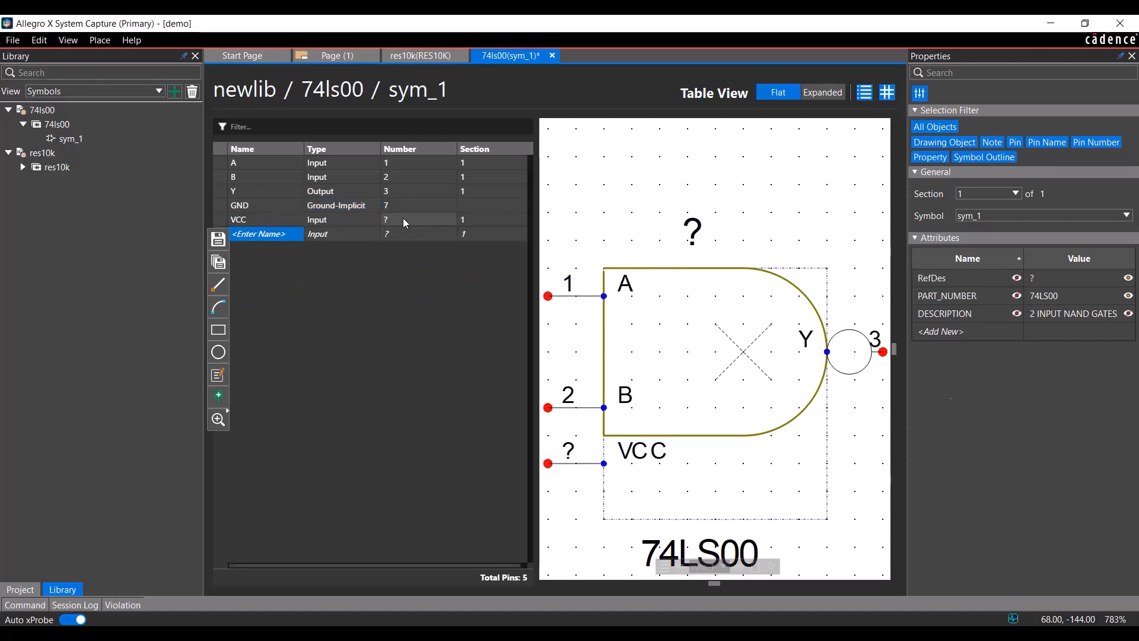
pyautogui.click(403, 219)
pyautogui.write('14')
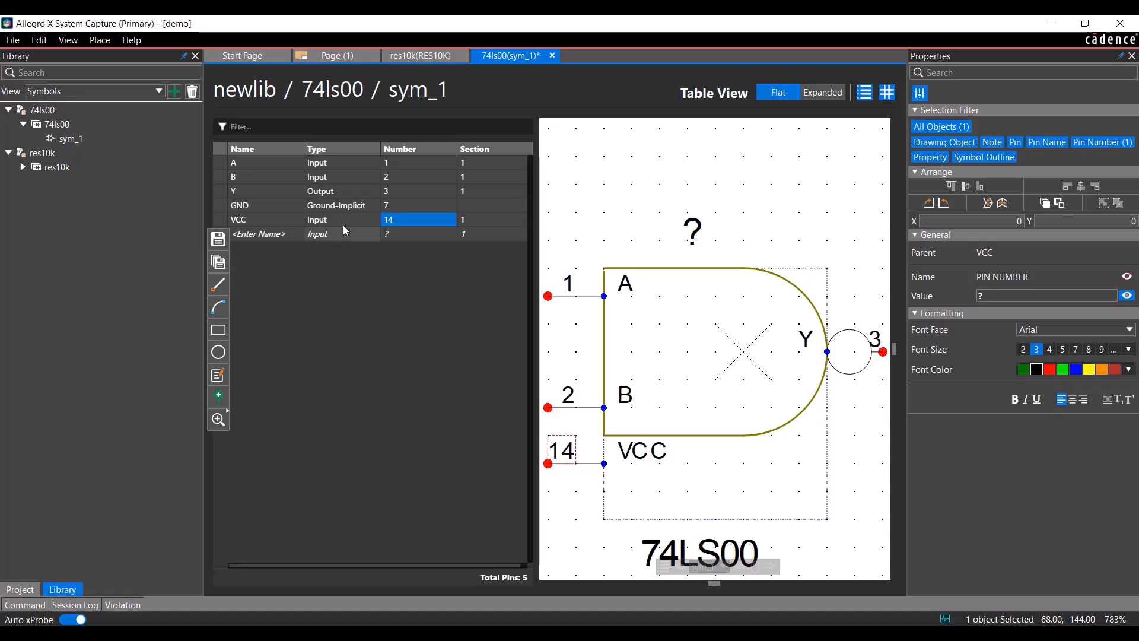
pyautogui.click(344, 220)
pyautogui.click(335, 398)
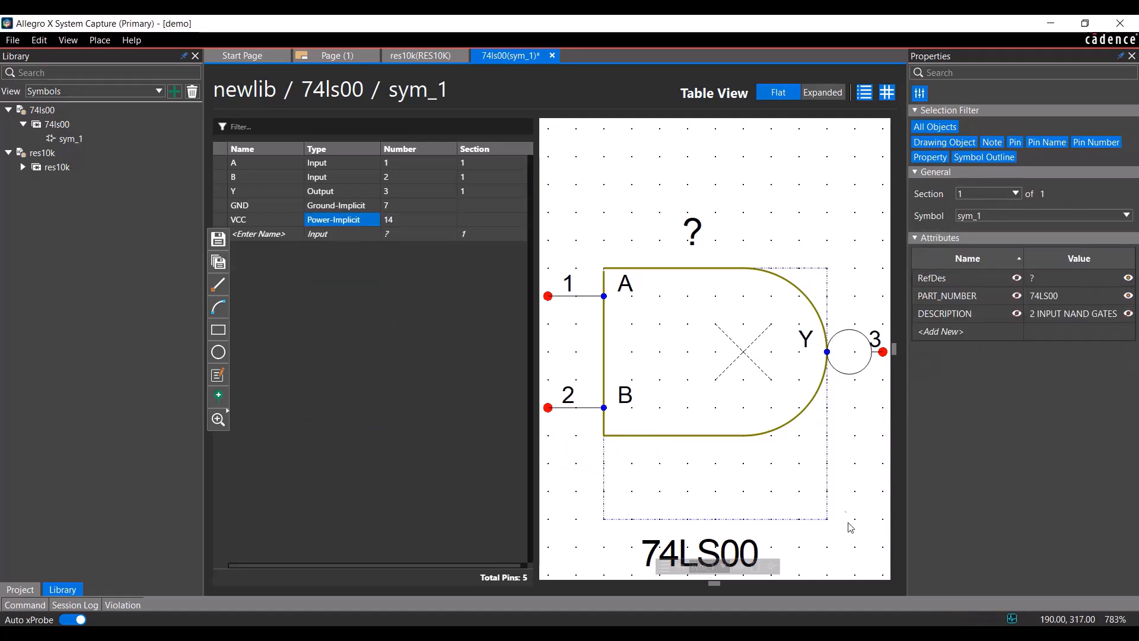
# Shrink the symbol outline to the gate's lower edge and save the symbol
pyautogui.click(827, 520)
pyautogui.moveTo(827, 519); pyautogui.dragTo(821, 468)
pyautogui.click(817, 473)
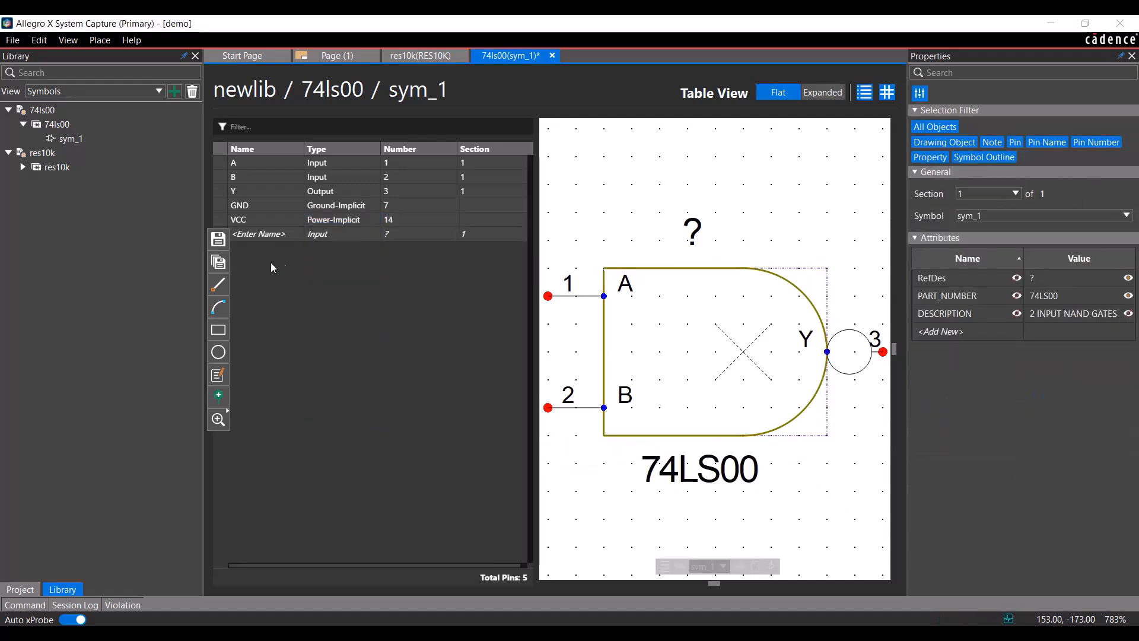
pyautogui.click(219, 263)
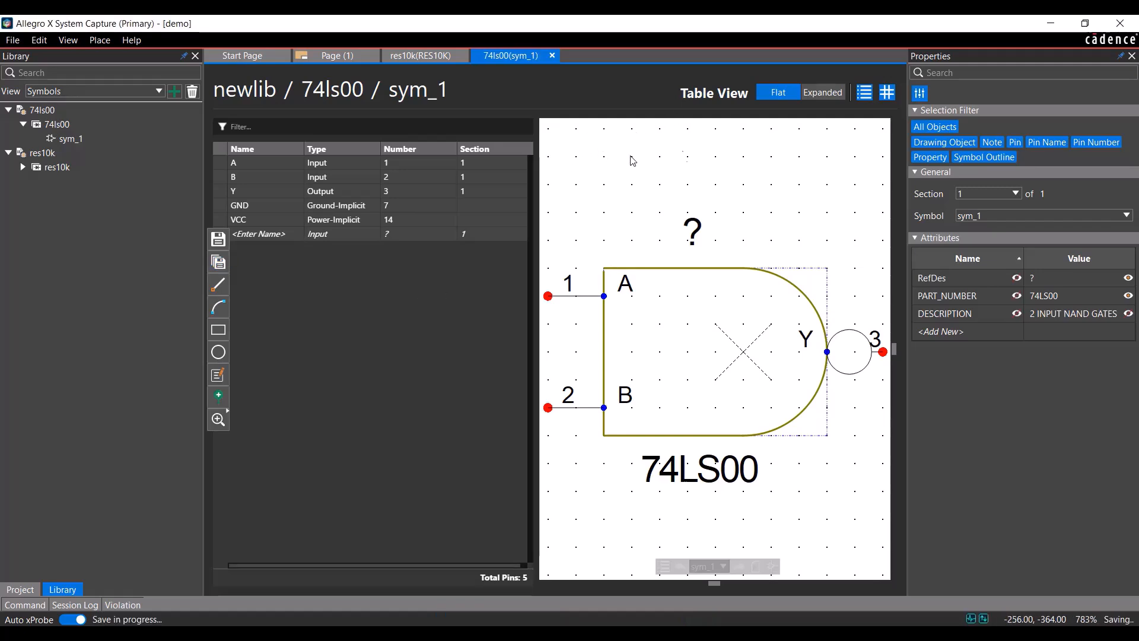
# Hide the pin table and add three more sections of sym_1 to the part
pyautogui.click(864, 92)
pyautogui.scroll(-3, 686, 226)
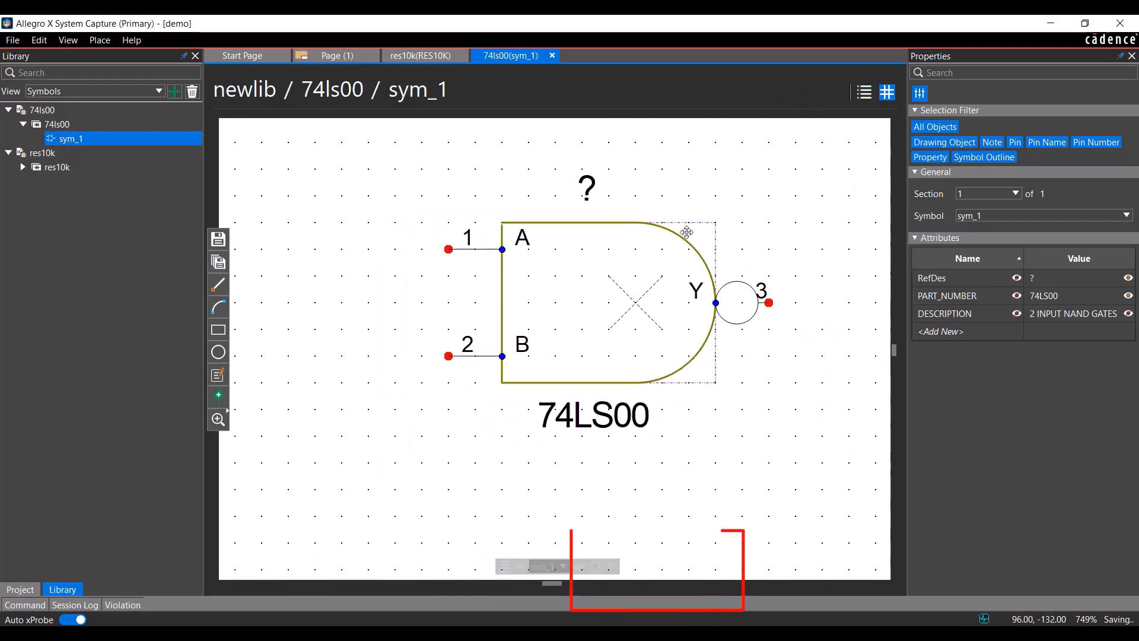
pyautogui.click(613, 567)
pyautogui.click(977, 191)
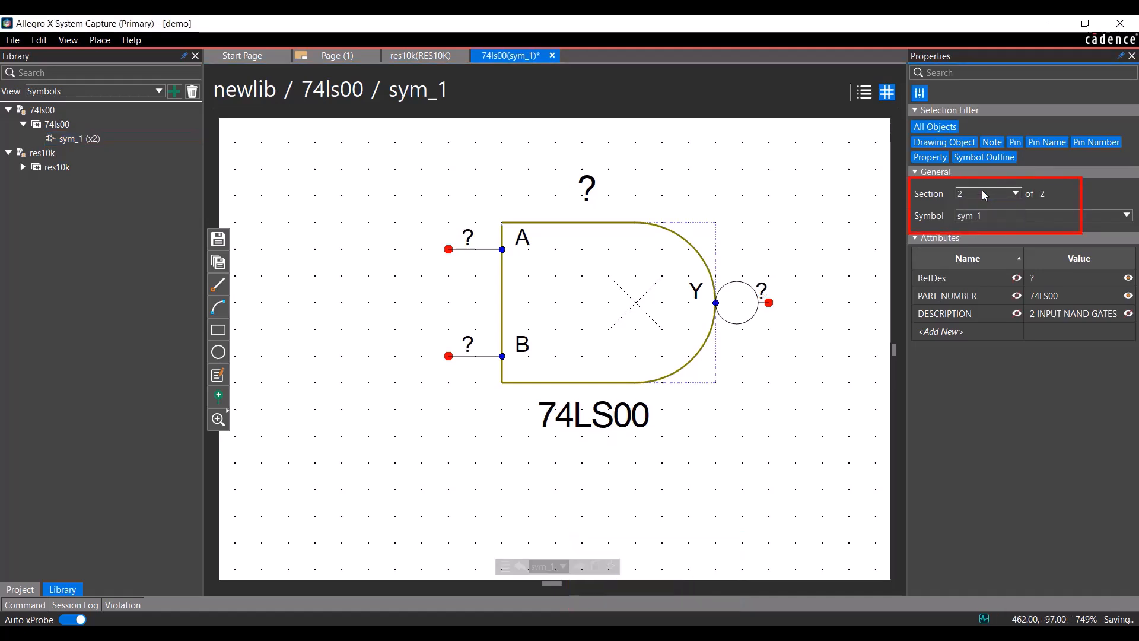
pyautogui.click(973, 217)
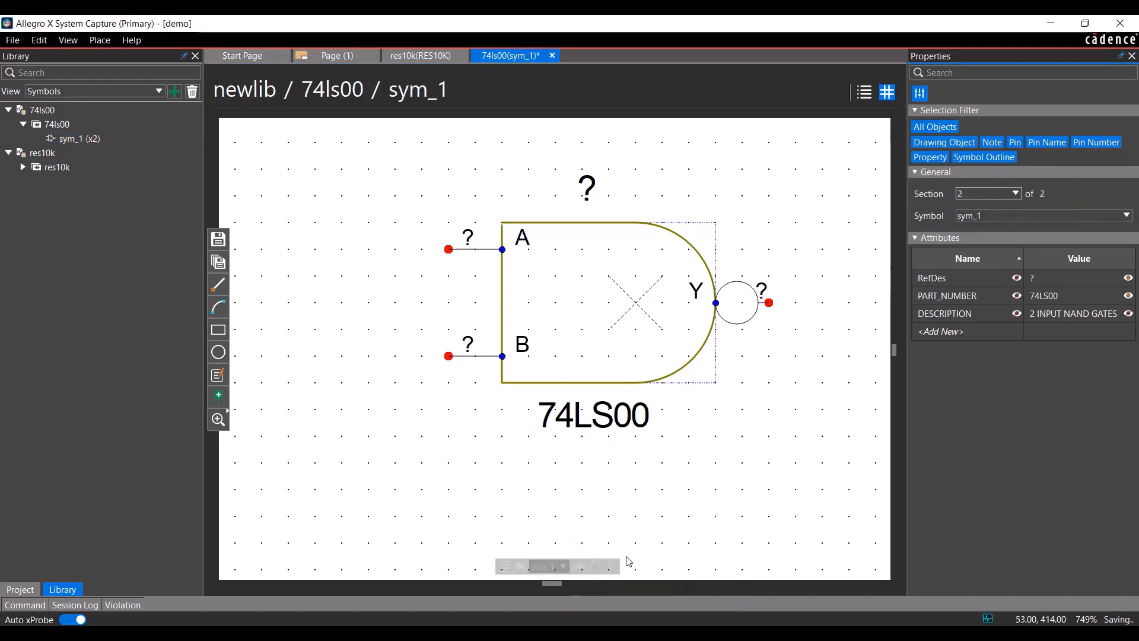
pyautogui.click(613, 568)
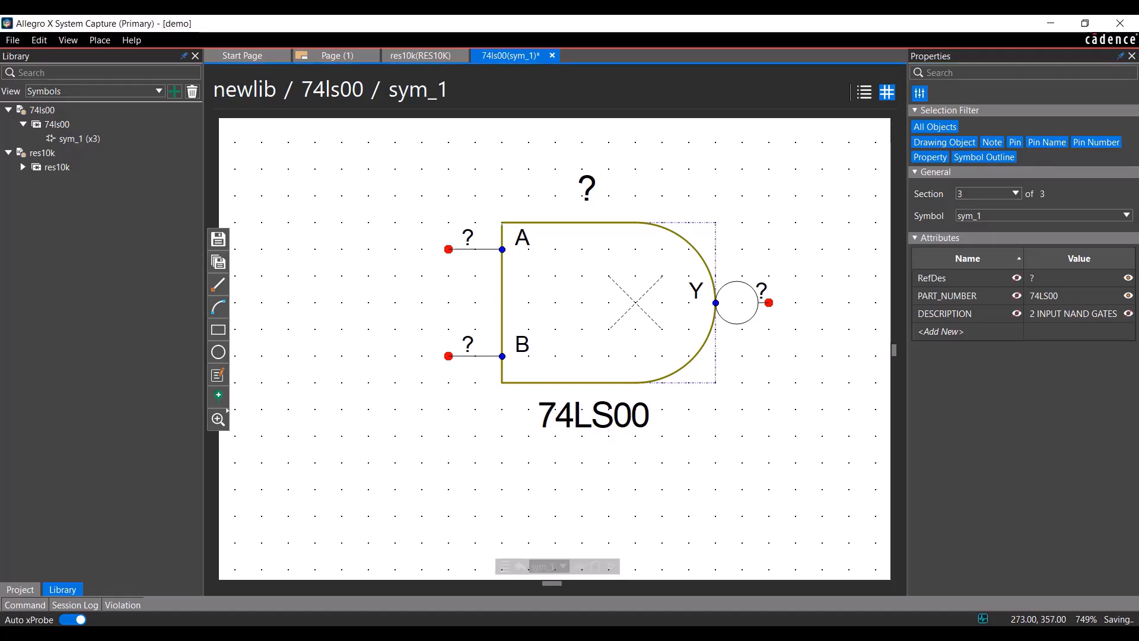
pyautogui.click(613, 568)
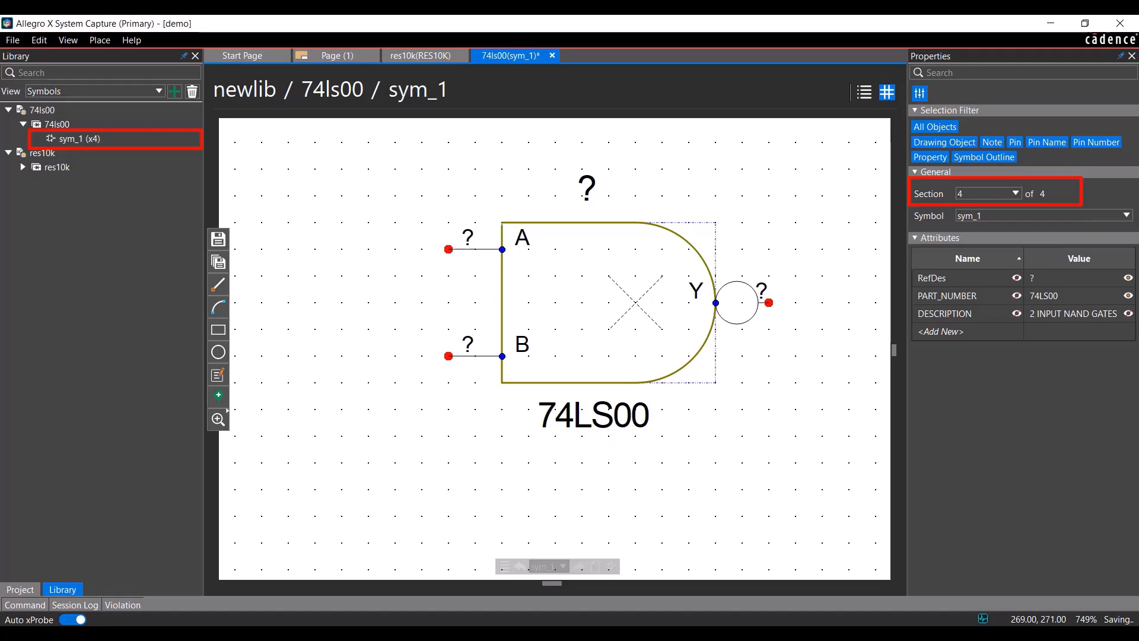
# Switch to section 2 of the symbol and number its pins A, B and Y as 4, 5 and 6
pyautogui.click(979, 195)
pyautogui.click(980, 206)
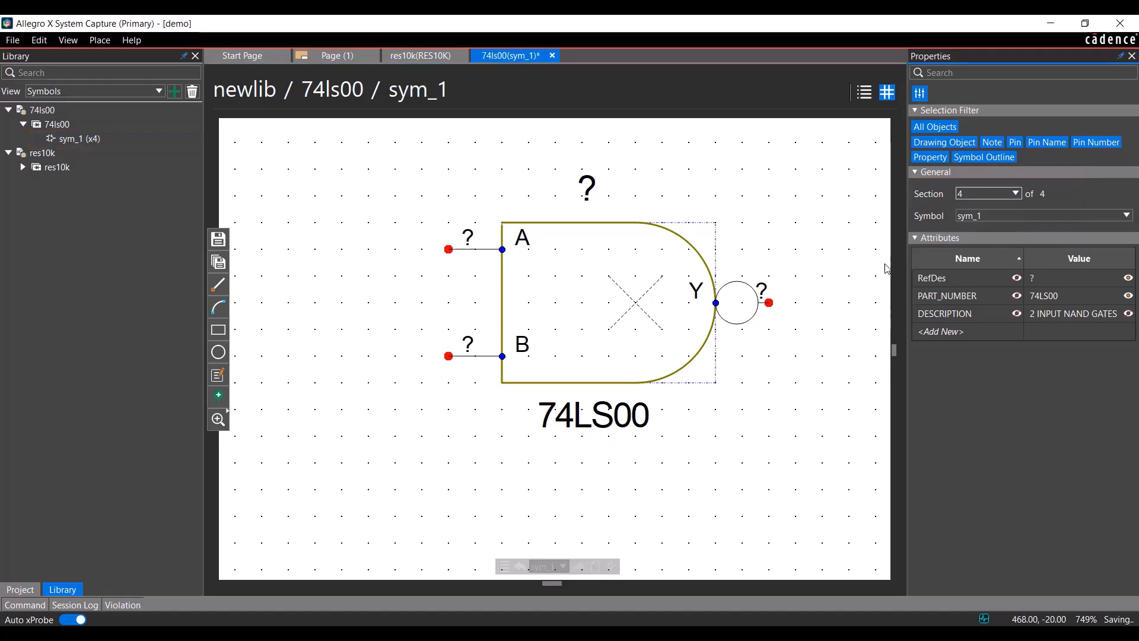
pyautogui.click(982, 194)
pyautogui.click(980, 218)
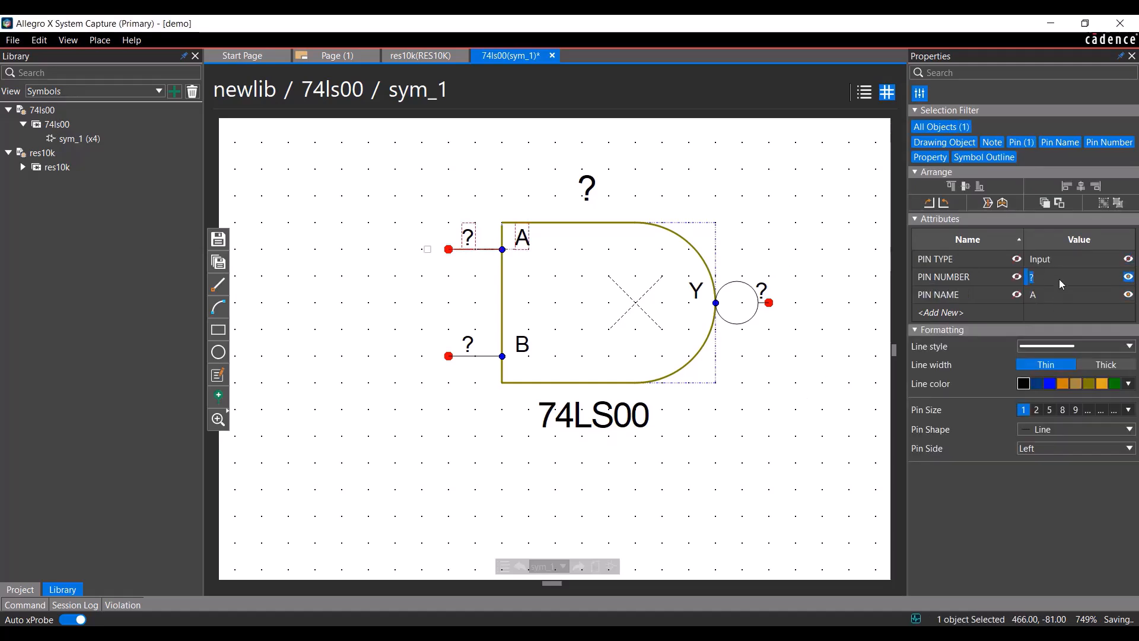
# Number the section 3 pins in the table view: A as 9, B as 10 and Y as 8
pyautogui.click(864, 92)
pyautogui.click(417, 167)
pyautogui.write('9')
pyautogui.click(397, 178)
pyautogui.write('10')
pyautogui.click(405, 193)
pyautogui.write('8')
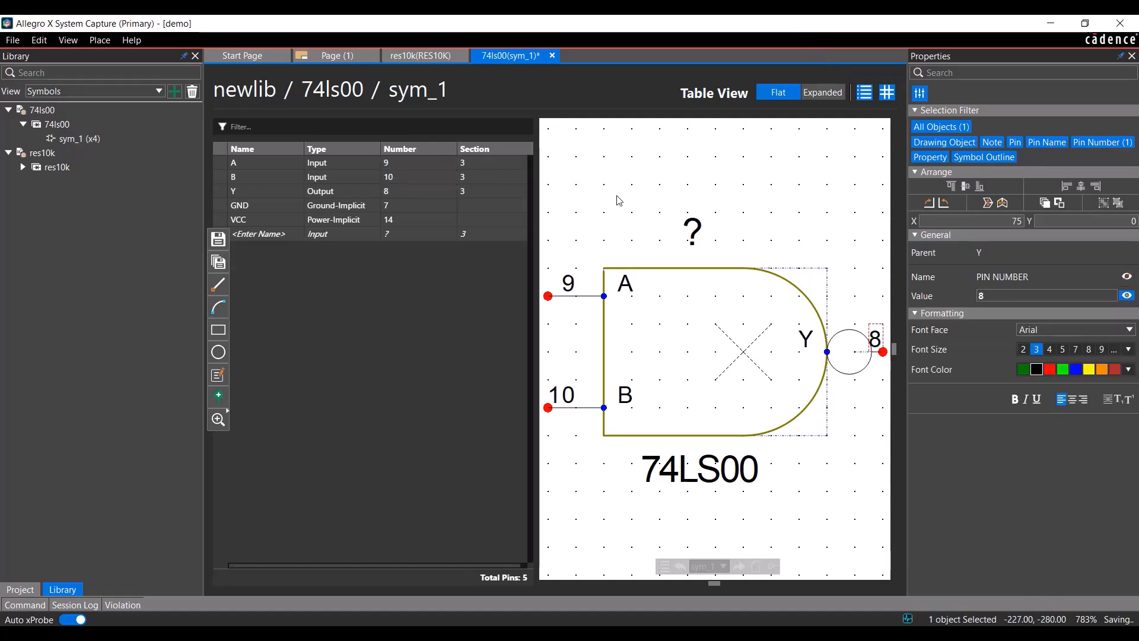
# Open the 74ls00 package's symbols and number the section 4 pins: A as 12, B as 13 and Y as 11
pyautogui.click(105, 126)
pyautogui.rightClick(105, 125)
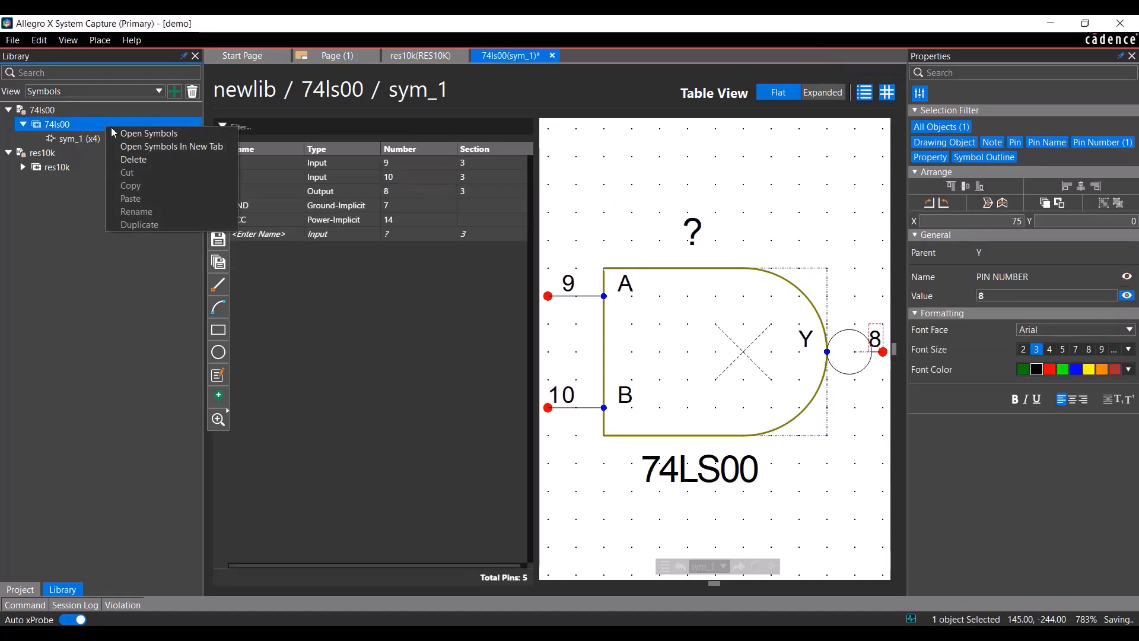
pyautogui.click(116, 132)
pyautogui.click(487, 292)
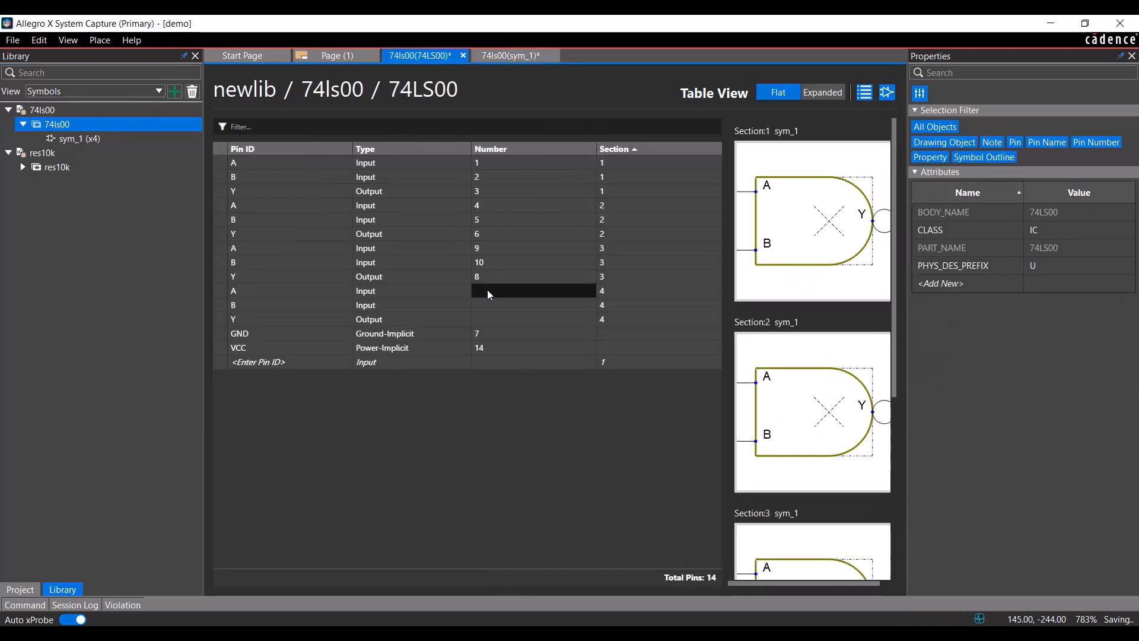
pyautogui.click(491, 303)
pyautogui.write('13')
pyautogui.click(484, 321)
pyautogui.write('11')
pyautogui.press('Return')
# Open section 4 from the package overview to check its pin numbers, and return to the 74ls00 package
pyautogui.scroll(-5, 798, 382)
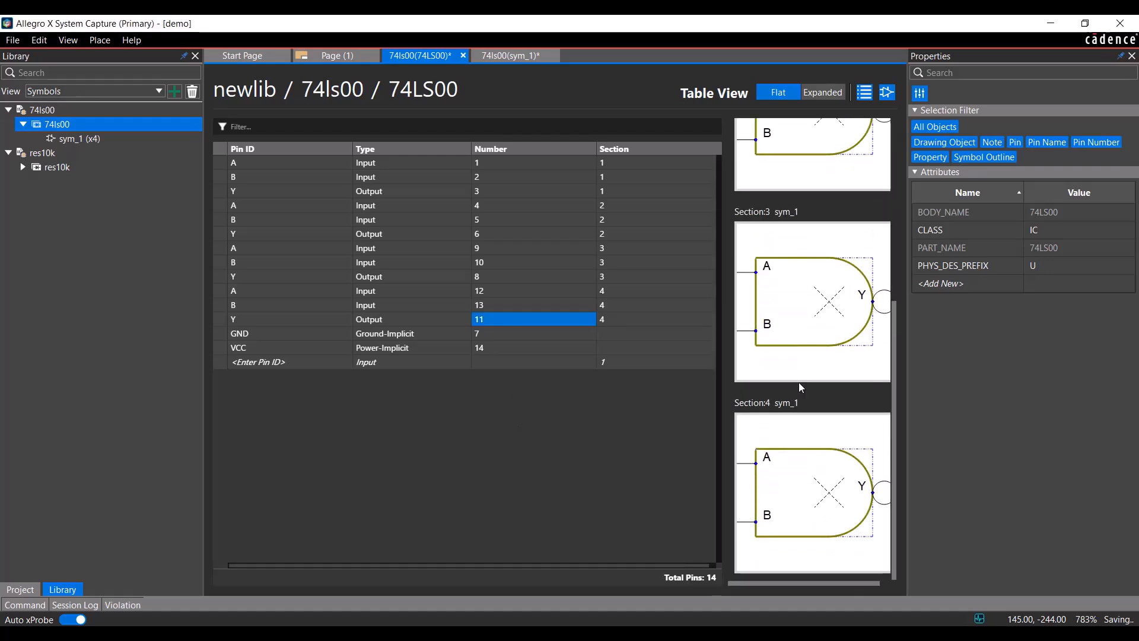
pyautogui.doubleClick(810, 551)
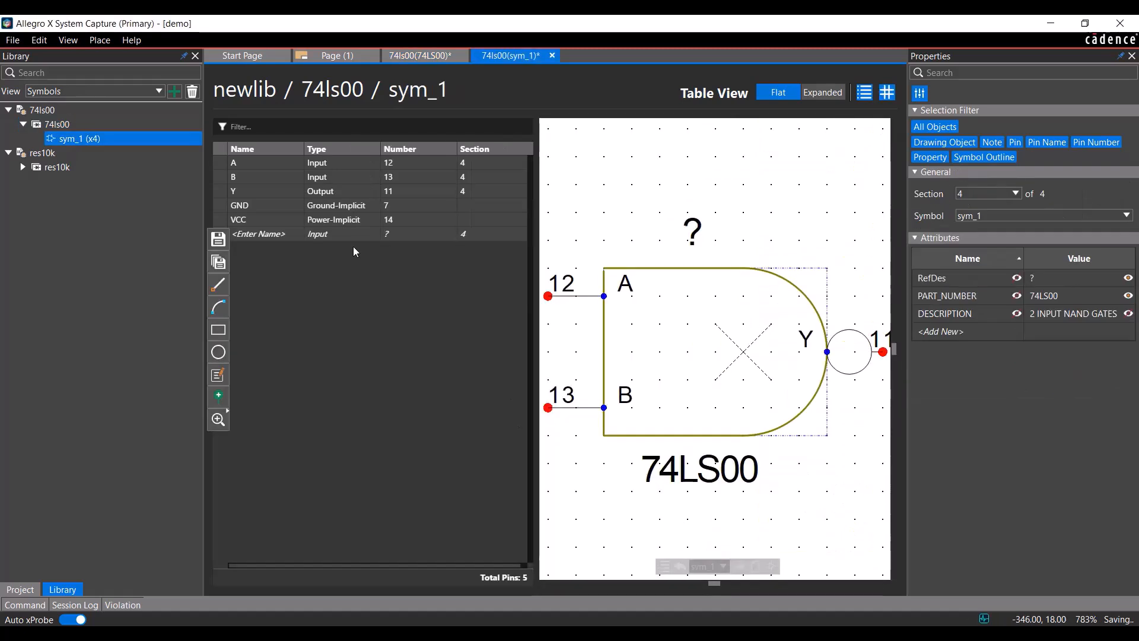
pyautogui.doubleClick(86, 126)
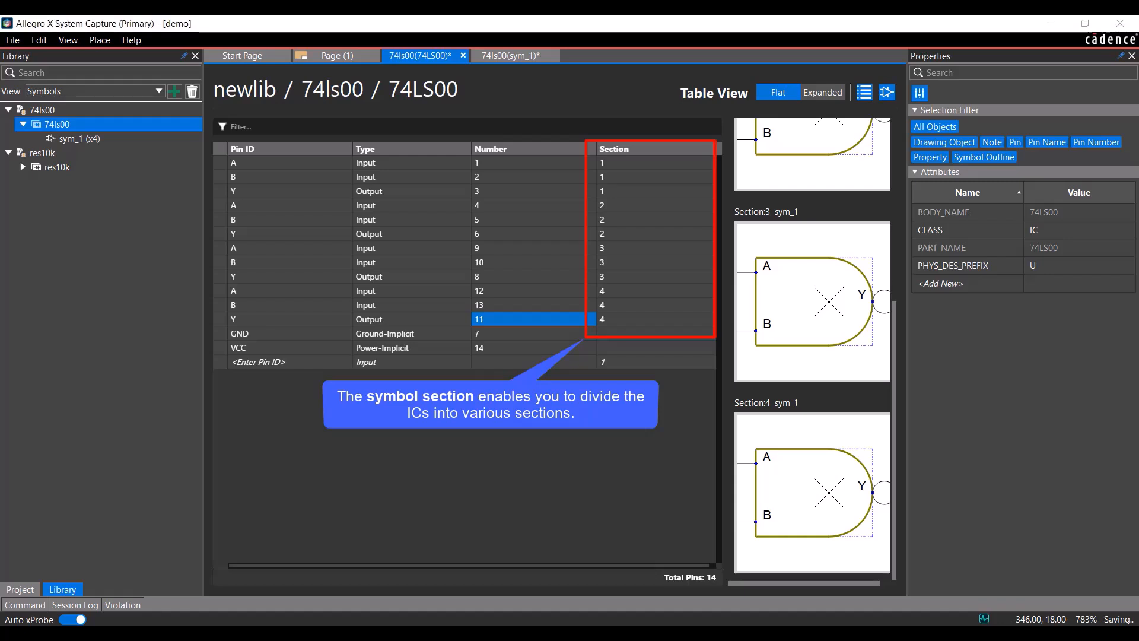
# Add a Footprint attribute with the value DIP14 to the package and save all changes
pyautogui.click(1062, 231)
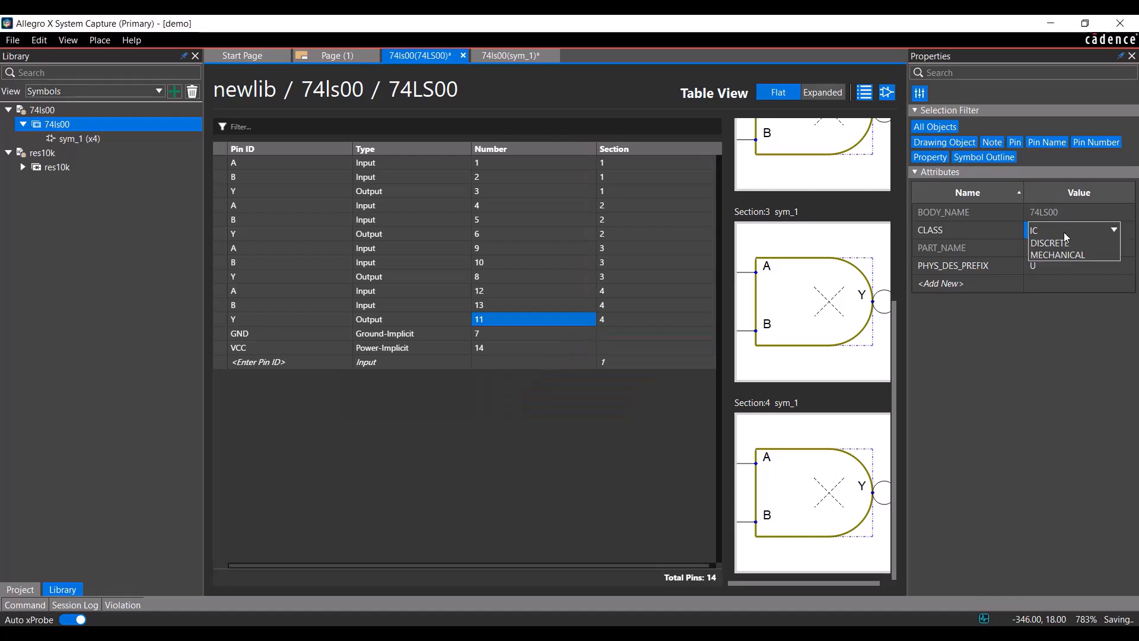
pyautogui.click(988, 286)
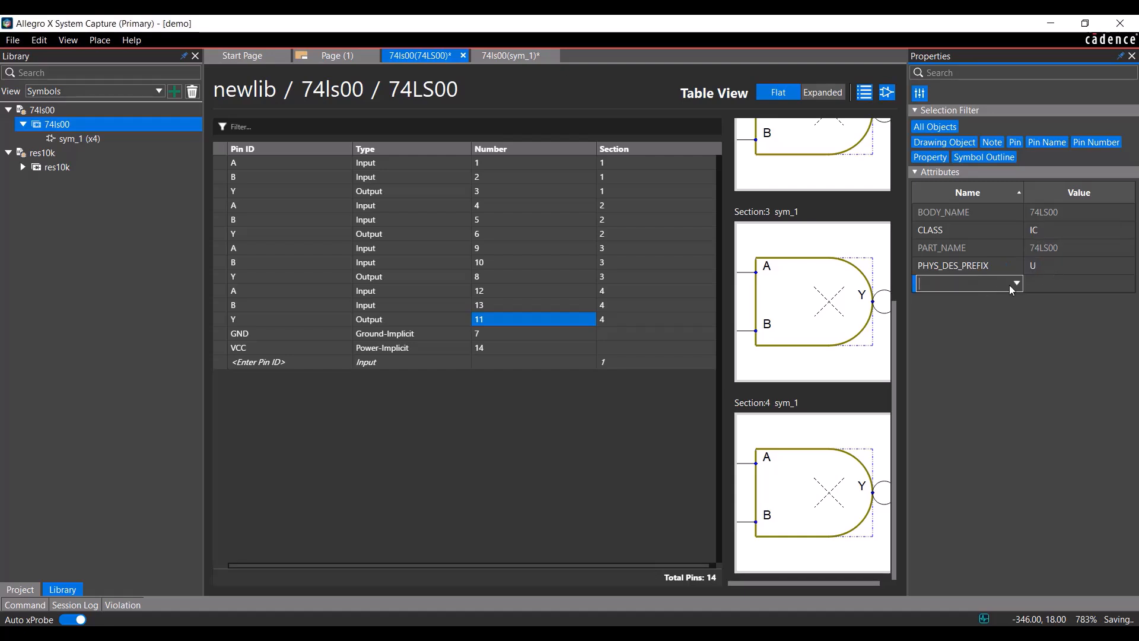
pyautogui.click(1016, 284)
pyautogui.click(994, 311)
pyautogui.write('DIP14')
pyautogui.press('Return')
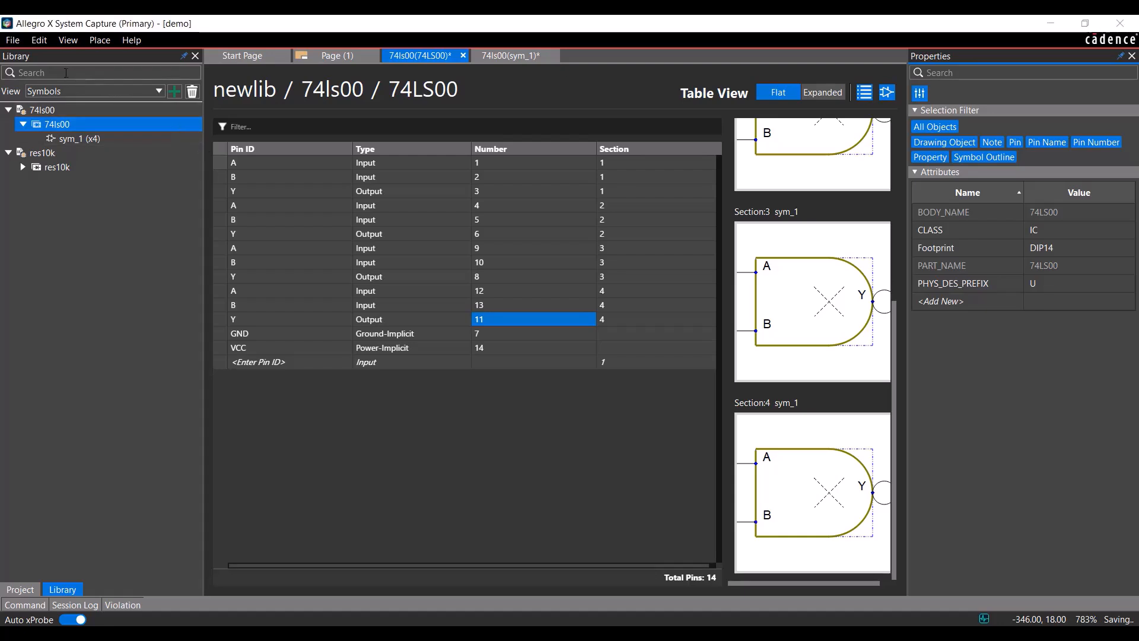
pyautogui.click(13, 40)
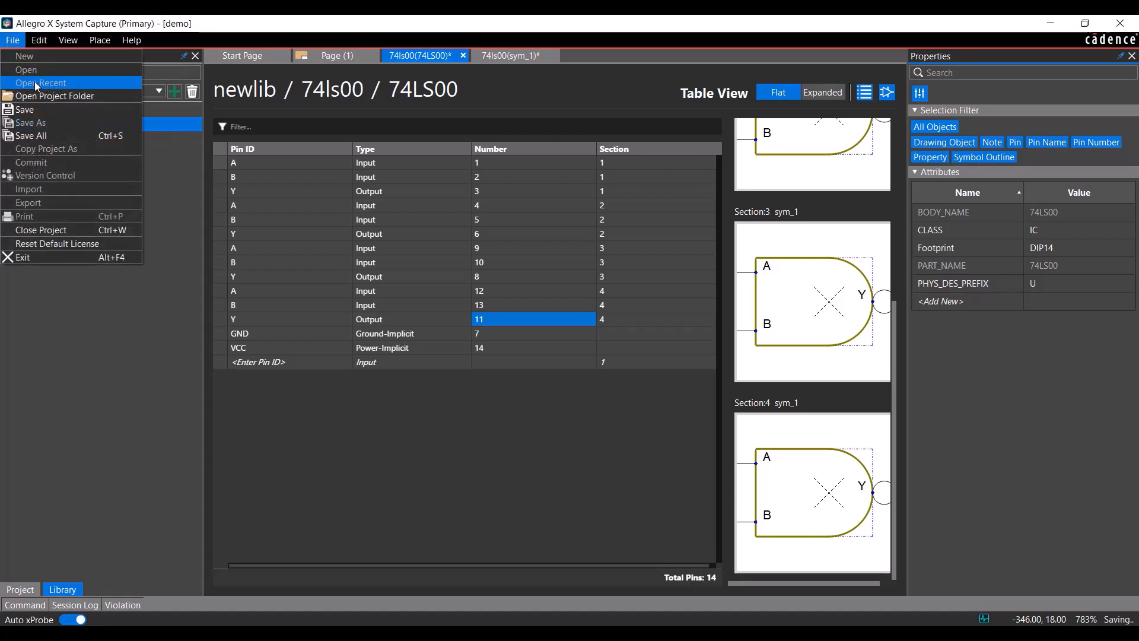
pyautogui.click(58, 137)
# Return to sym_1 without the pin table and go through its sections to review their pin numbers
pyautogui.click(511, 56)
pyautogui.click(993, 193)
pyautogui.click(989, 206)
pyautogui.click(864, 92)
pyautogui.click(993, 194)
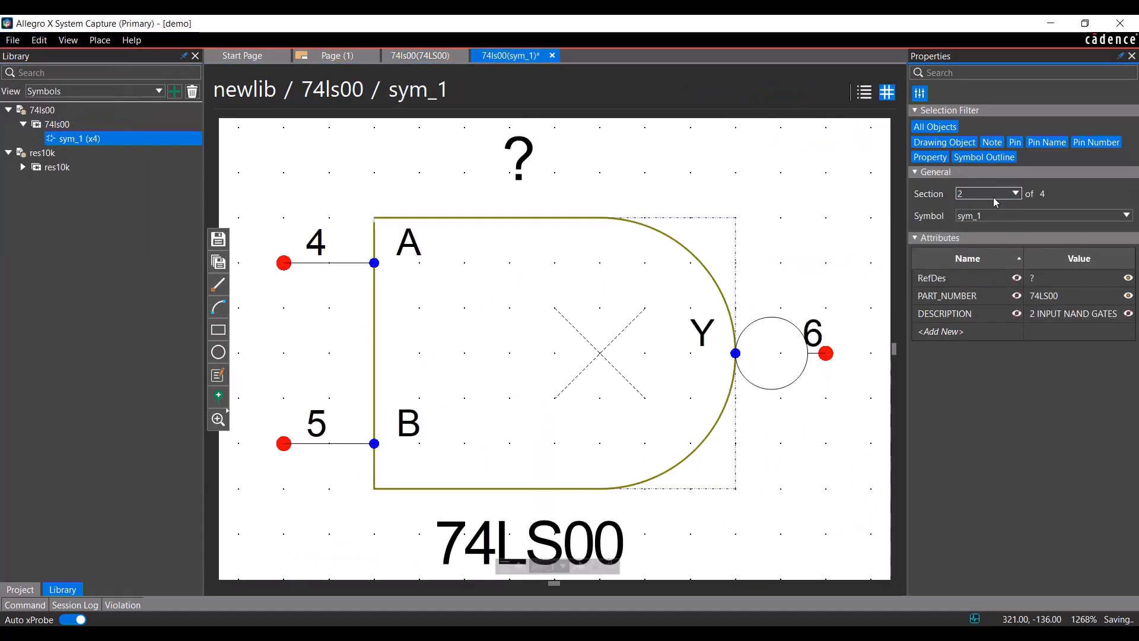
pyautogui.click(986, 219)
pyautogui.click(997, 193)
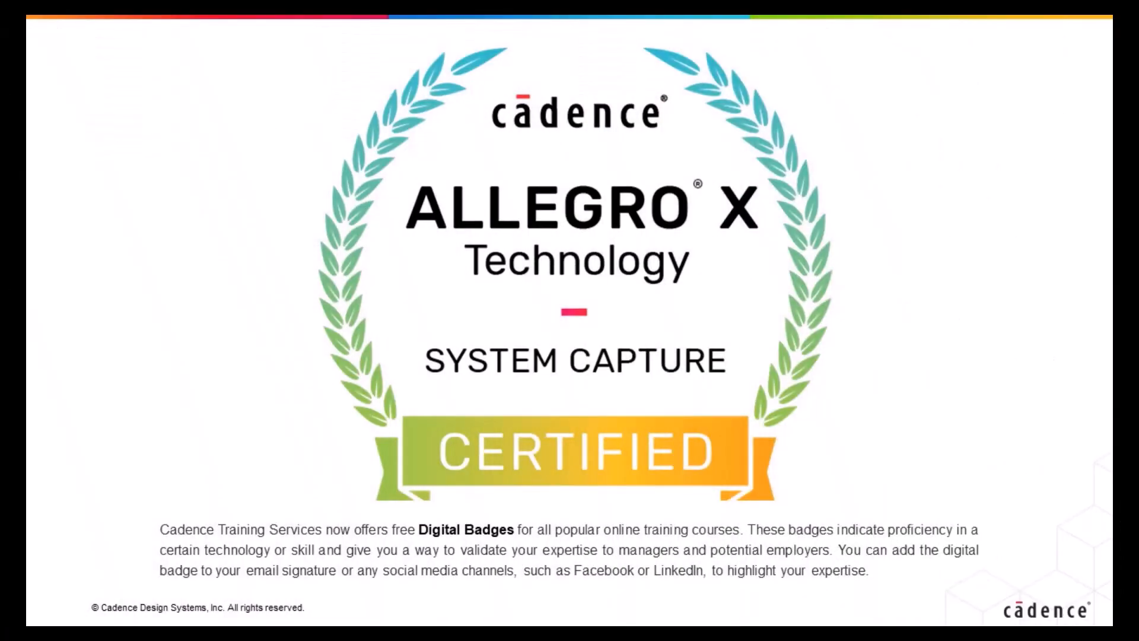